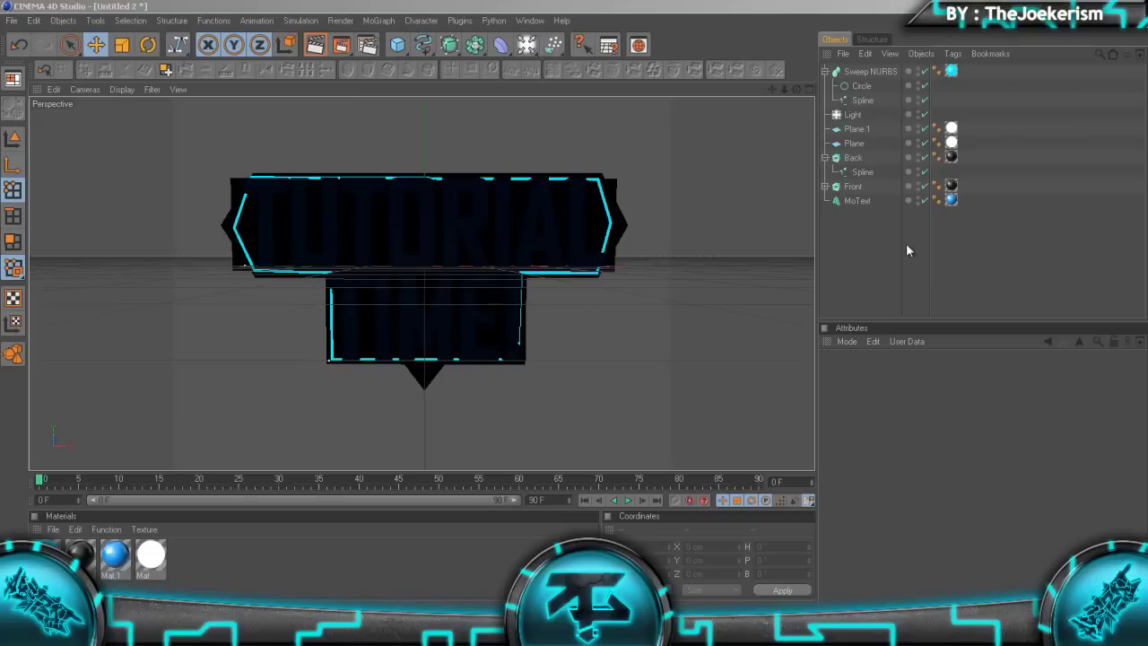
Step: Group the Back and Front extrude objects under a null named "Backing"
{"action": "left_click", "coordinate": [843, 71]}
{"action": "left_click", "coordinate": [824, 71]}
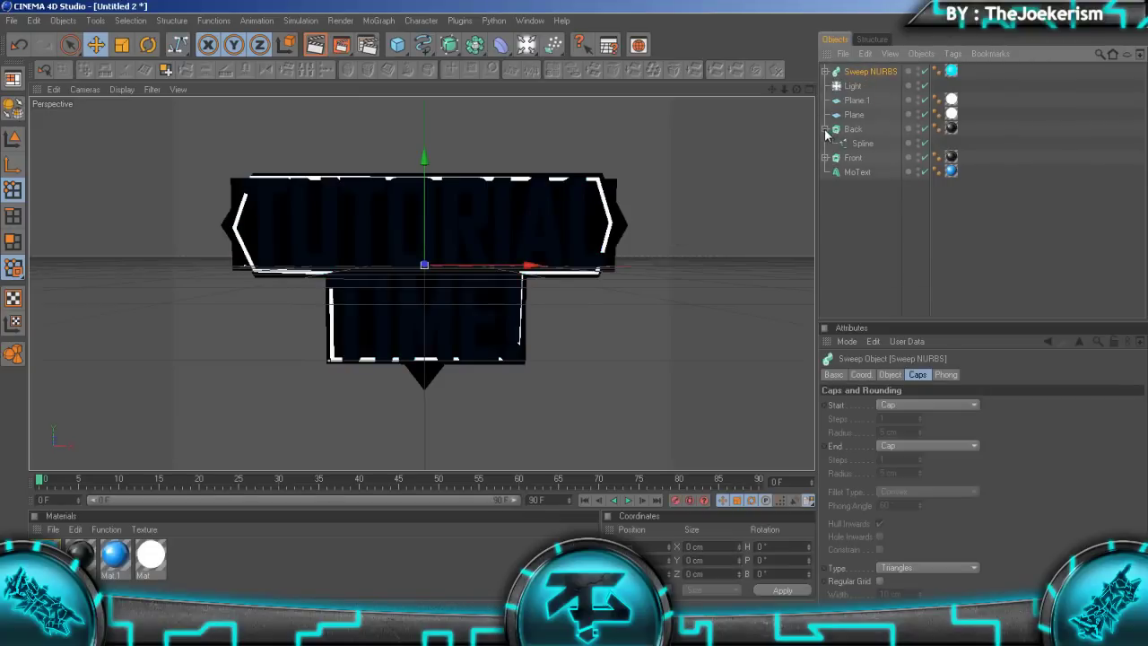
{"action": "left_click", "coordinate": [824, 129]}
{"action": "left_click", "coordinate": [853, 129]}
{"action": "left_click", "coordinate": [852, 143], "text": "ctrl"}
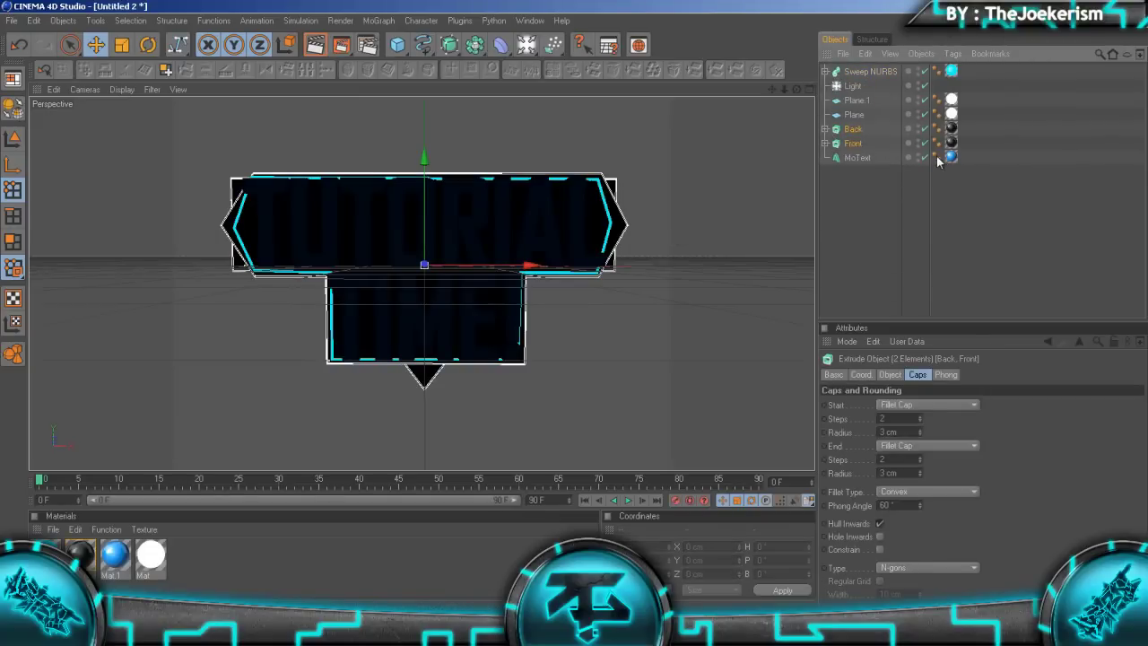
{"action": "key", "text": "alt+g"}
{"action": "double_click", "coordinate": [851, 129]}
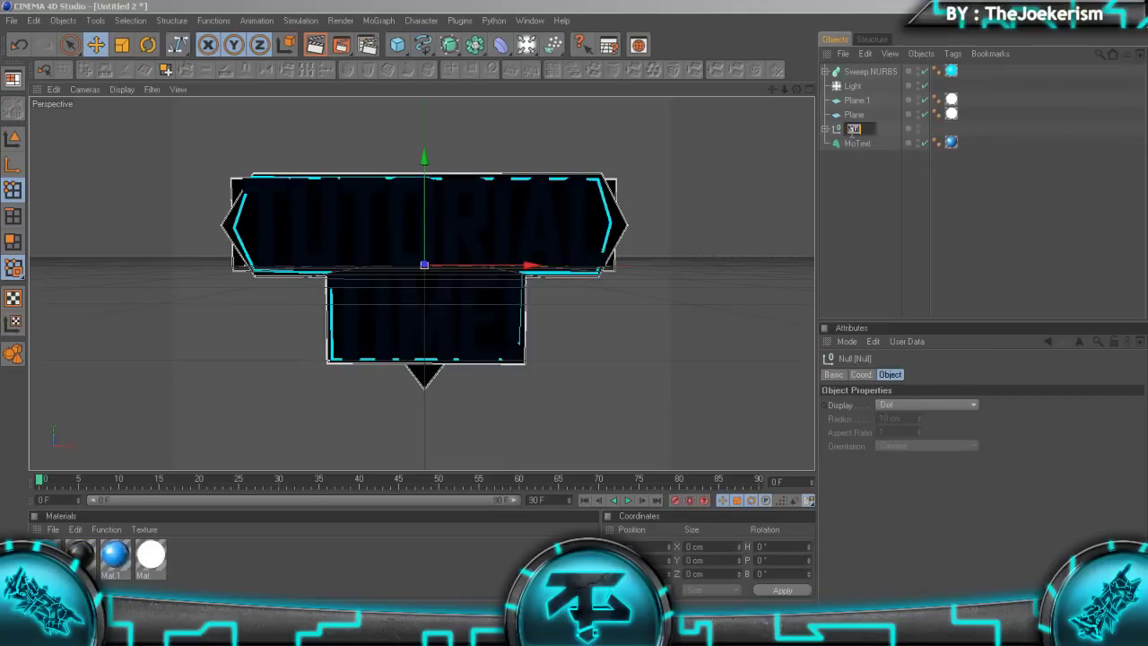
{"action": "type", "text": "Backing"}
{"action": "key", "text": "Return"}
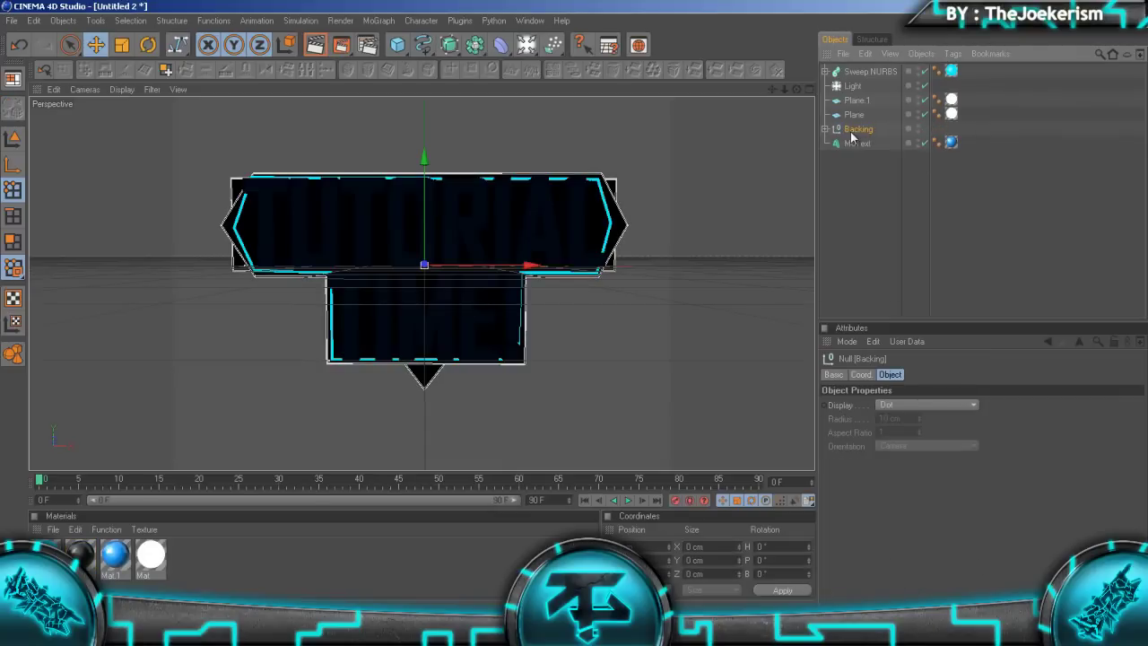
Step: Move the Sweep NURBS outline into the Backing group and collapse the group
{"action": "left_click", "coordinate": [824, 129]}
{"action": "left_click_drag", "start_coordinate": [856, 72], "coordinate": [865, 144]}
{"action": "left_click", "coordinate": [824, 115]}
{"action": "left_click", "coordinate": [857, 115]}
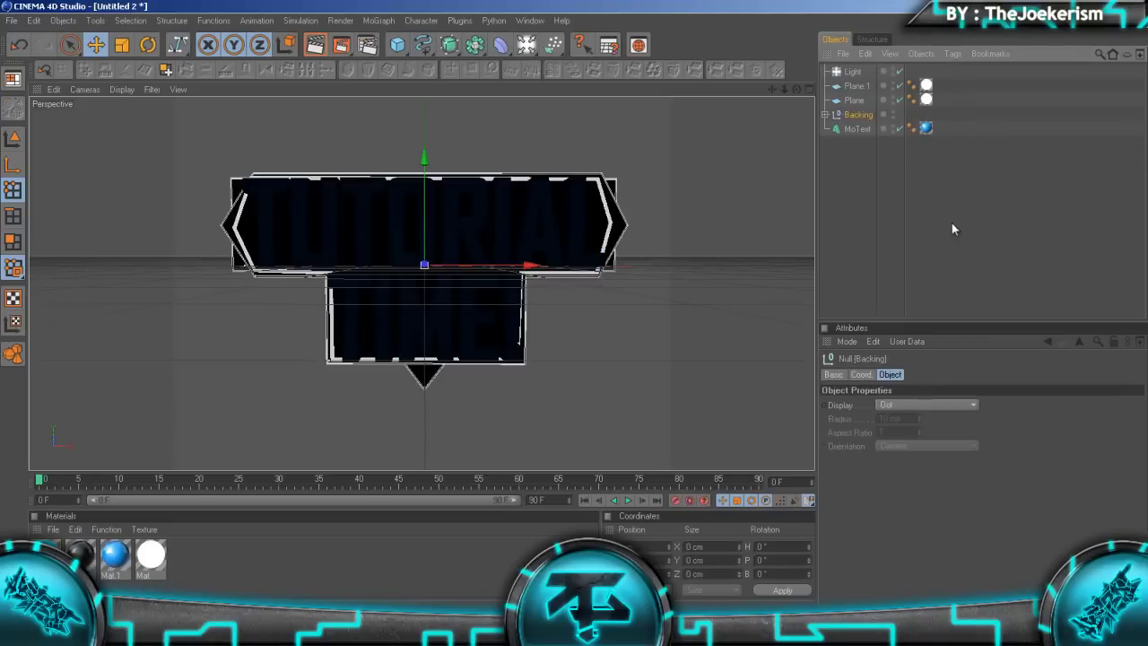
Step: Disable the MoText object so only the backing shows in the viewport
{"action": "left_click", "coordinate": [907, 158]}
{"action": "left_click", "coordinate": [856, 128]}
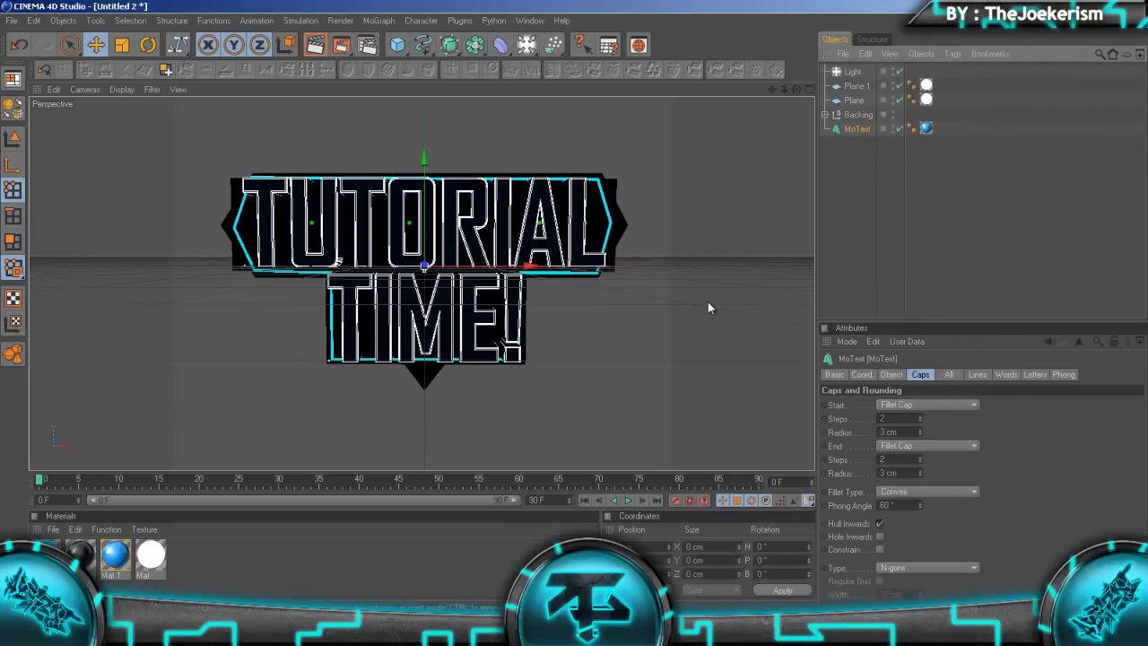
{"action": "left_click", "coordinate": [898, 128]}
{"action": "left_click", "coordinate": [891, 155]}
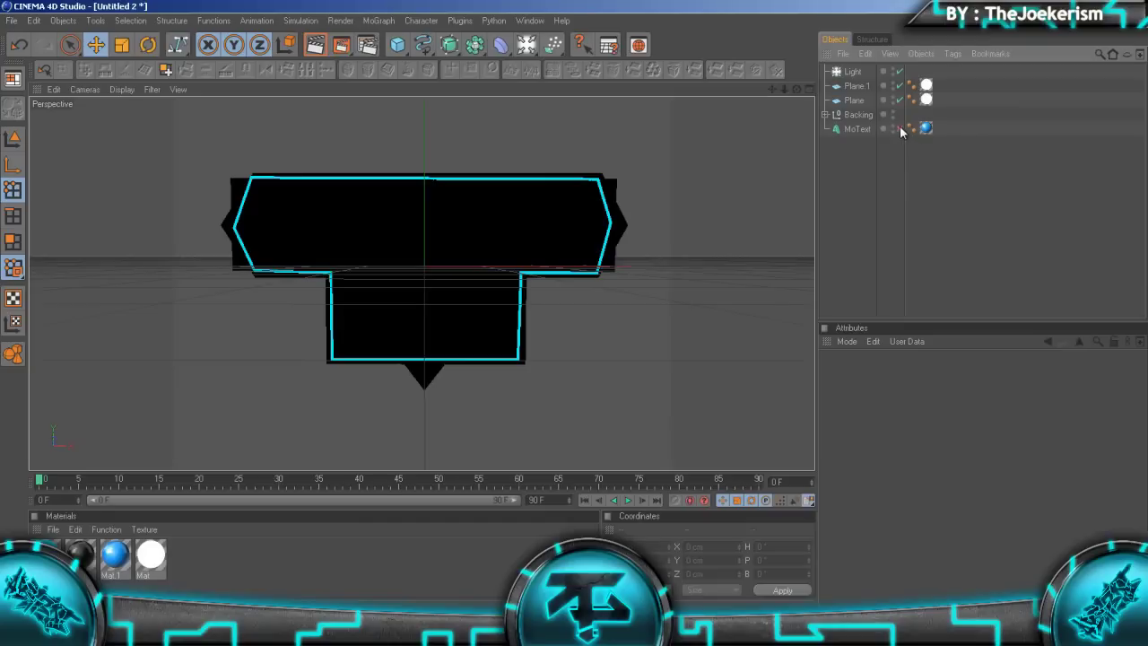
Step: Set Backing to Y position -58 cm and rotation H 37°, P -53°, B 88°, and record a keyframe at frame 0
{"action": "left_click", "coordinate": [857, 115]}
{"action": "mouse_move", "coordinate": [573, 308]}
{"action": "left_mouse_down", "text": "alt"}
{"action": "mouse_move", "coordinate": [546, 303]}
{"action": "mouse_move", "coordinate": [631, 322]}
{"action": "mouse_move", "coordinate": [573, 313]}
{"action": "left_mouse_up", "text": "alt"}
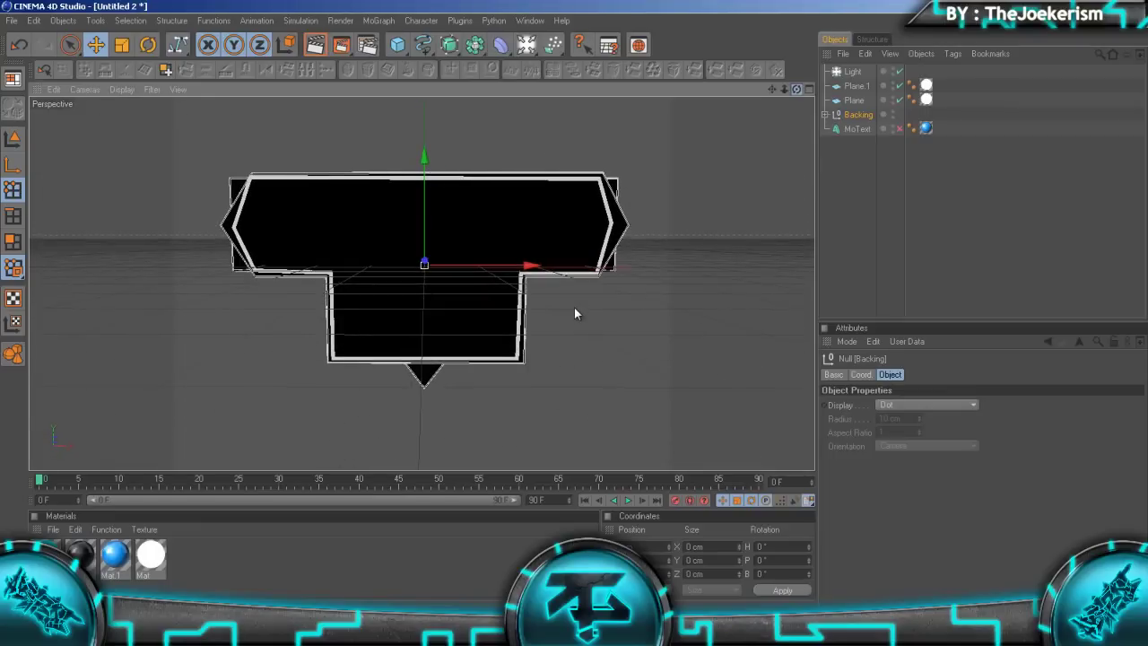
{"action": "left_click", "coordinate": [860, 374]}
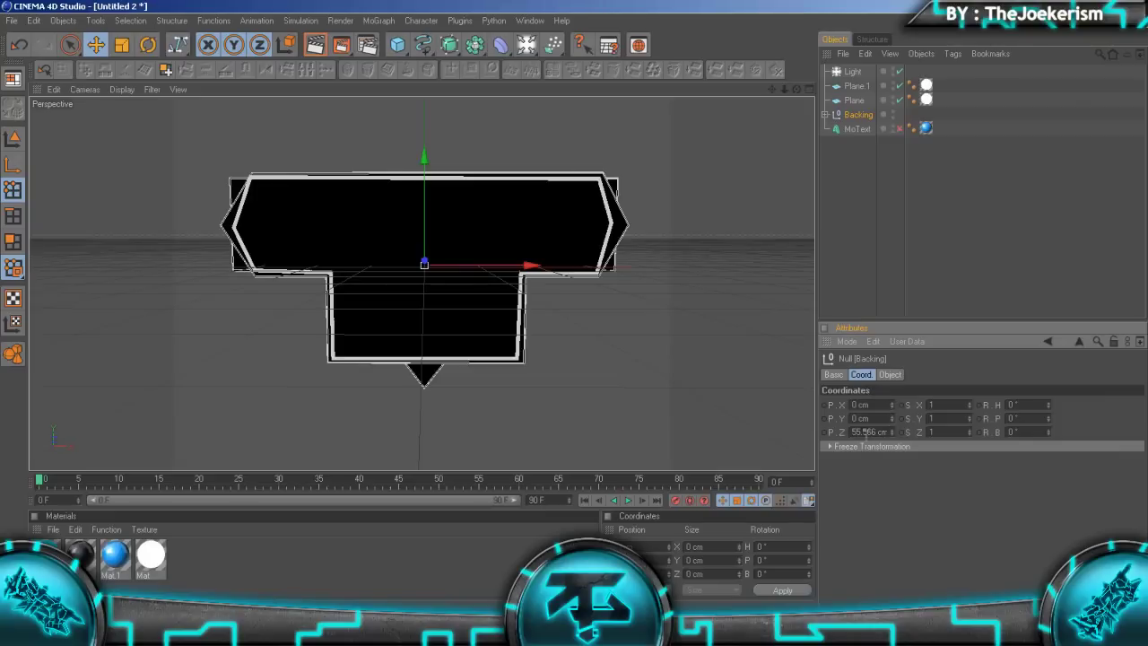
{"action": "mouse_move", "coordinate": [1046, 403]}
{"action": "left_mouse_down"}
{"action": "mouse_move", "coordinate": [1051, 430]}
{"action": "mouse_move", "coordinate": [1051, 400]}
{"action": "left_mouse_up"}
{"action": "left_click_drag", "start_coordinate": [1050, 418], "coordinate": [1048, 414]}
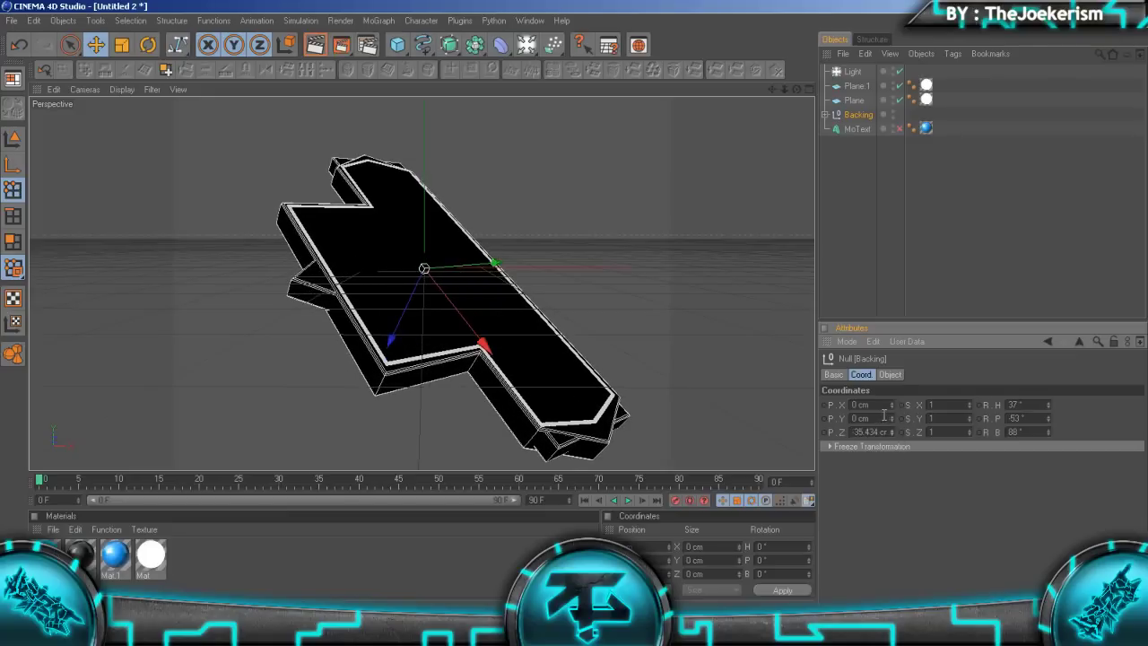
{"action": "left_click_drag", "start_coordinate": [893, 419], "coordinate": [894, 416]}
{"action": "left_click", "coordinate": [676, 499]}
Step: Keyframe Backing at frame 60 with its Y position and H, P and B rotations set to 0 using autokeying
{"action": "left_click", "coordinate": [519, 481]}
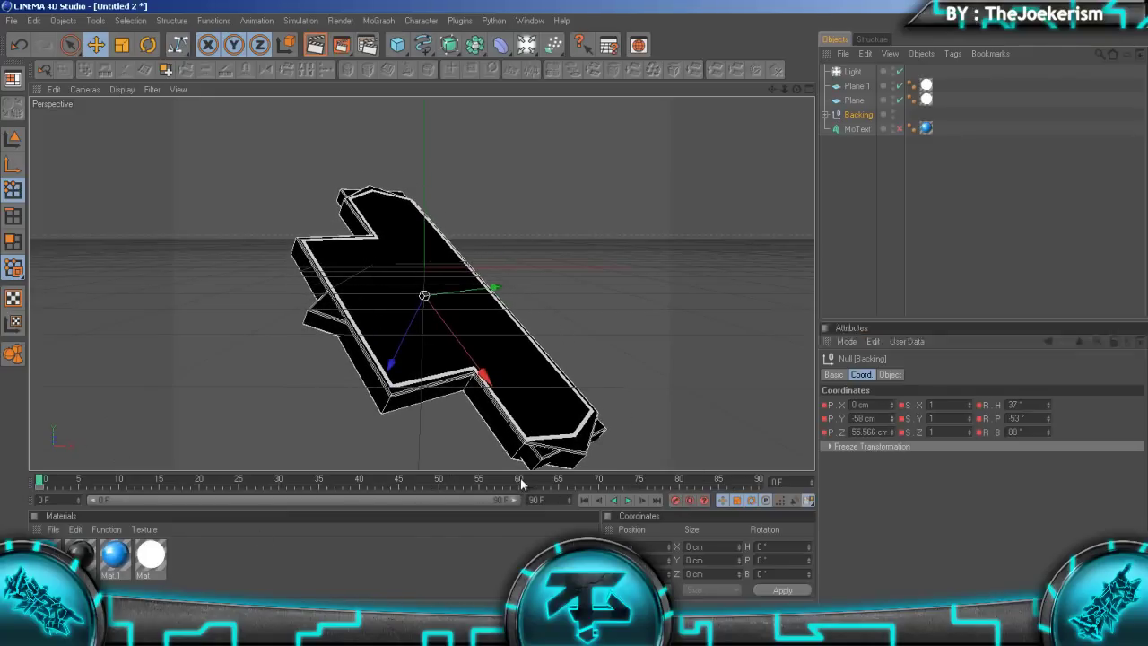
{"action": "left_click", "coordinate": [688, 500]}
{"action": "double_click", "coordinate": [869, 418]}
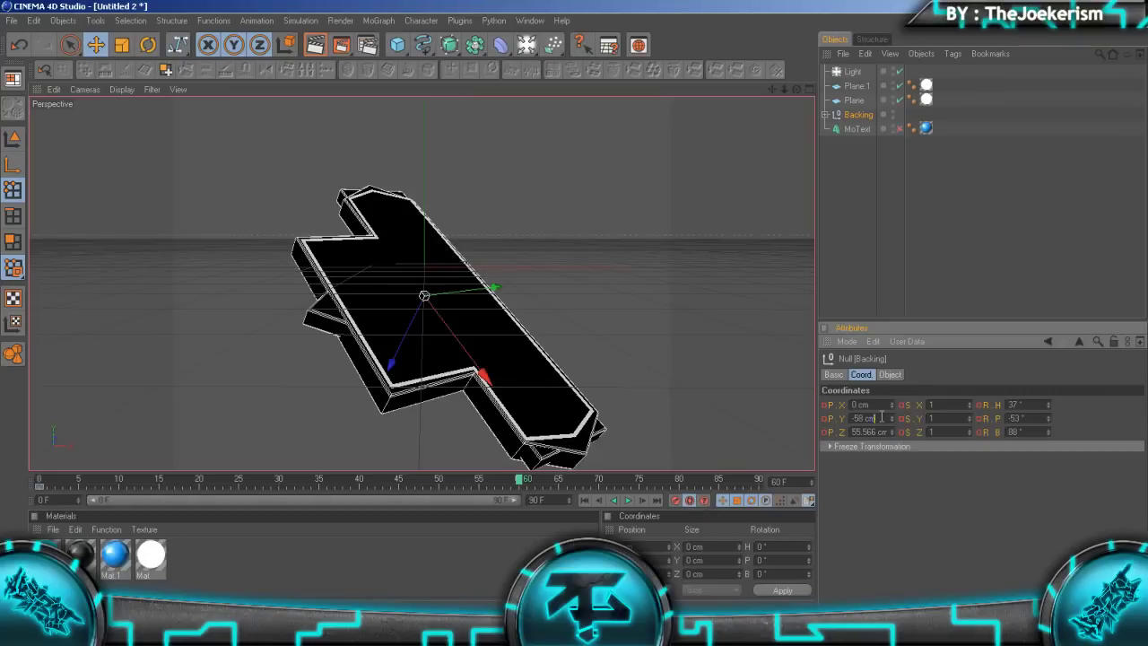
{"action": "type", "text": "0"}
{"action": "double_click", "coordinate": [1027, 404]}
{"action": "type", "text": "0"}
{"action": "key", "text": "Tab"}
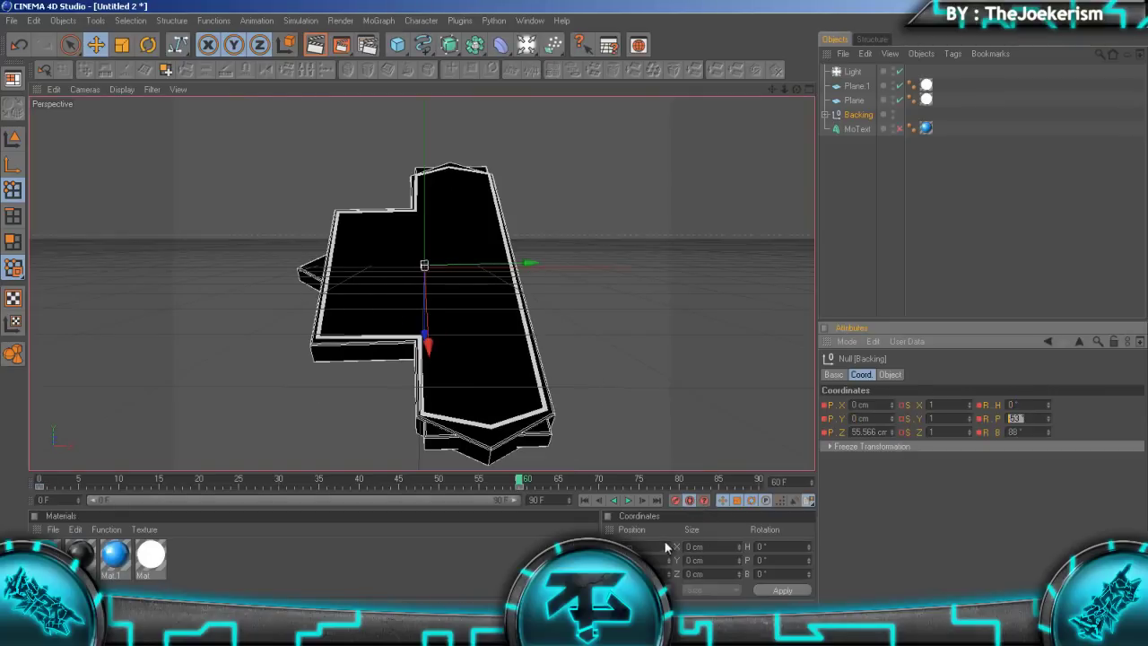
{"action": "type", "text": "0"}
{"action": "key", "text": "Tab"}
{"action": "type", "text": "0"}
{"action": "key", "text": "Return"}
{"action": "left_click", "coordinate": [689, 501]}
Step: Play back the Backing animation and render its first frame in the Picture Viewer
{"action": "left_click", "coordinate": [584, 499]}
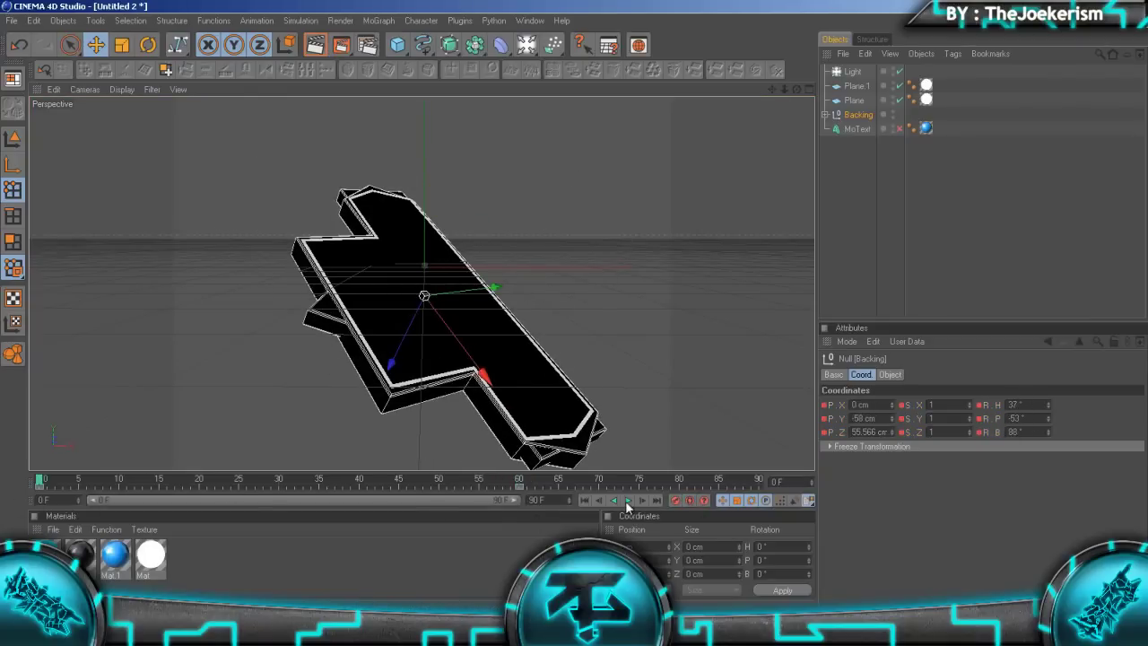
{"action": "left_click", "coordinate": [628, 501]}
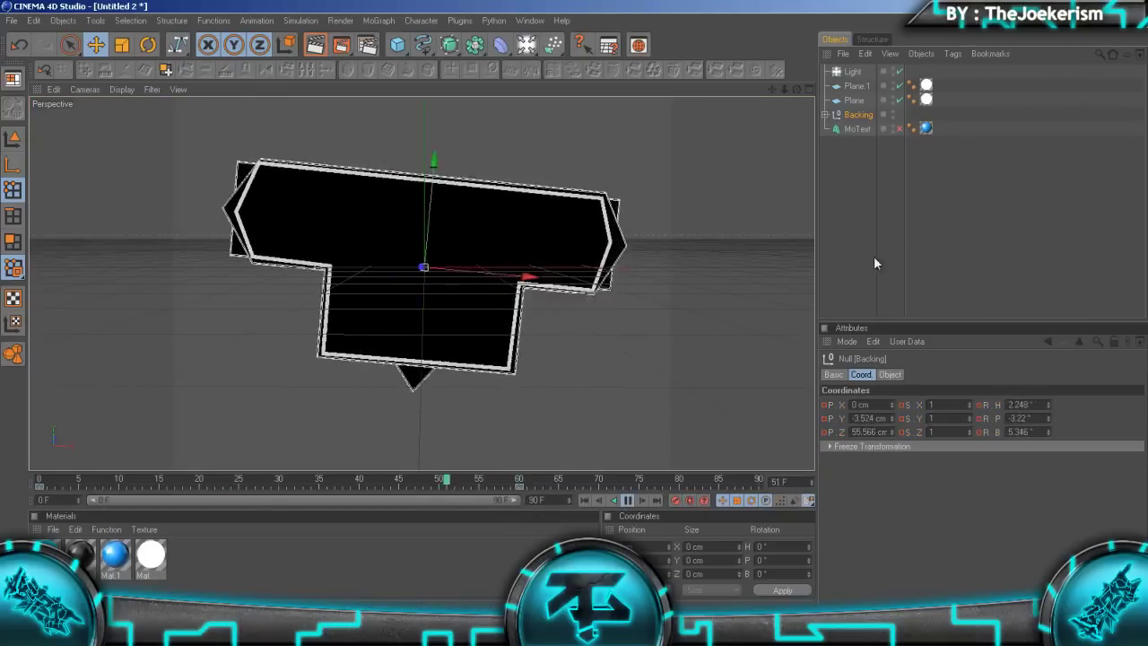
{"action": "left_click", "coordinate": [627, 499]}
{"action": "left_click_drag", "start_coordinate": [510, 486], "coordinate": [38, 502]}
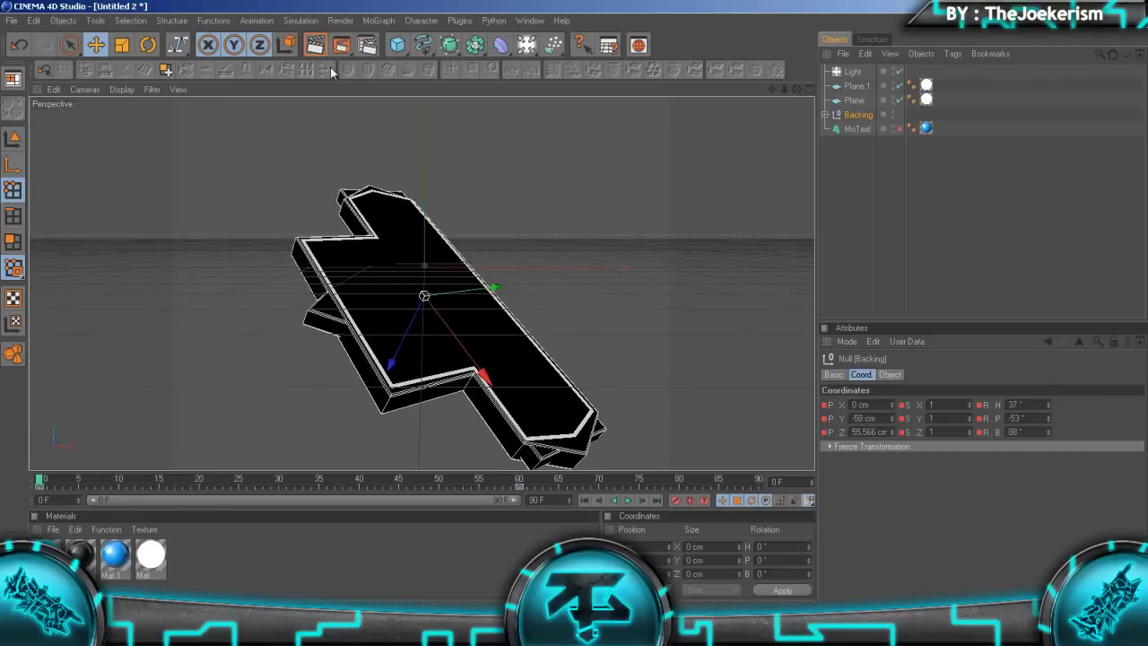
{"action": "key", "text": "shift+r"}
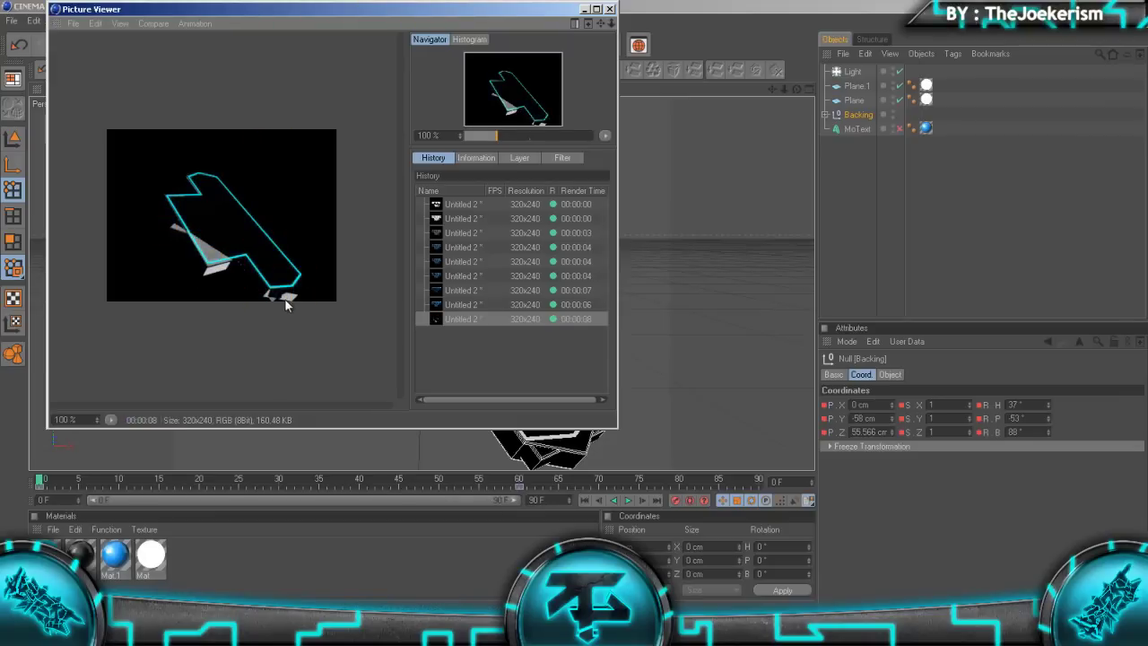
{"action": "left_click", "coordinate": [610, 9]}
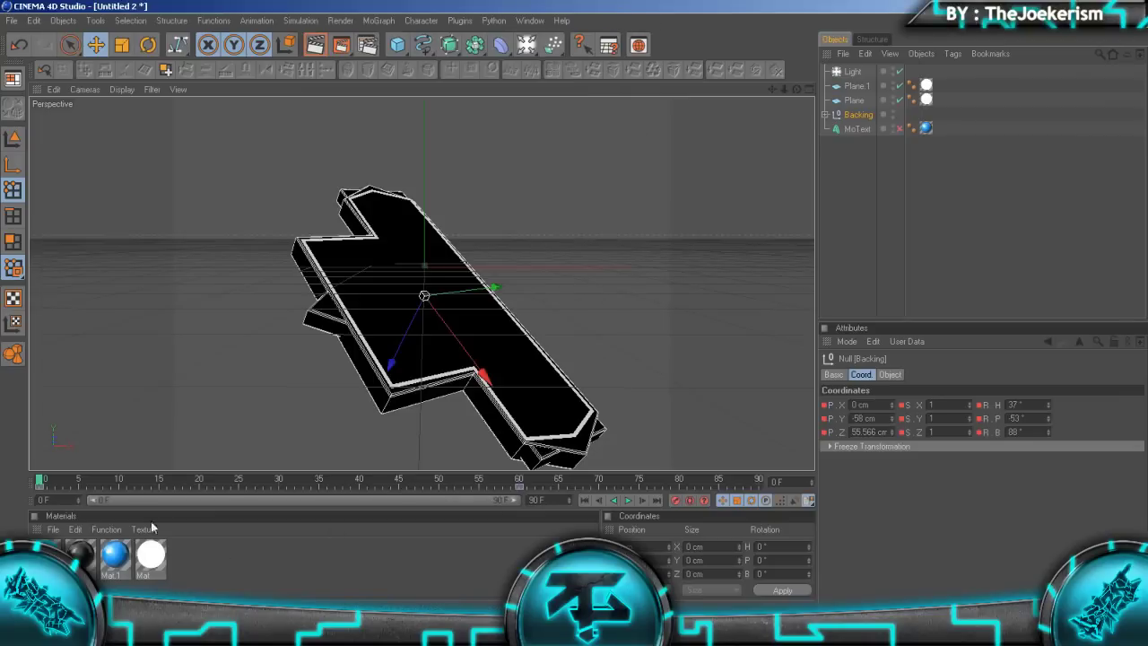
Step: Re-enable the MoText object at frame 66 and add a Step effector to it
{"action": "left_click_drag", "start_coordinate": [138, 478], "coordinate": [567, 454]}
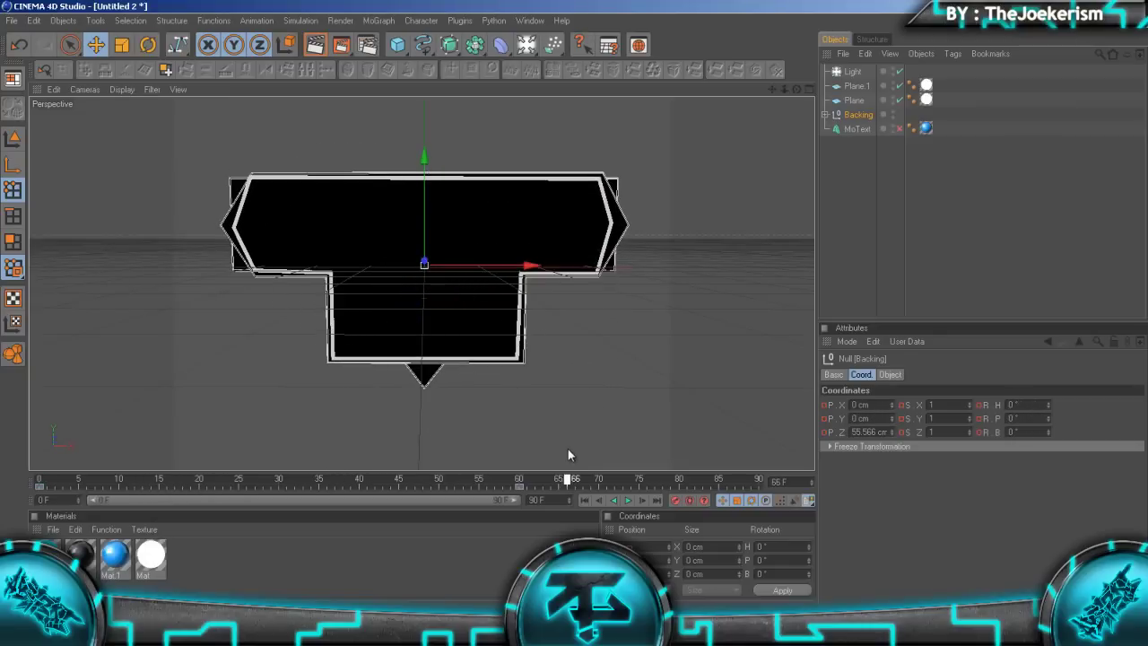
{"action": "left_click", "coordinate": [899, 129]}
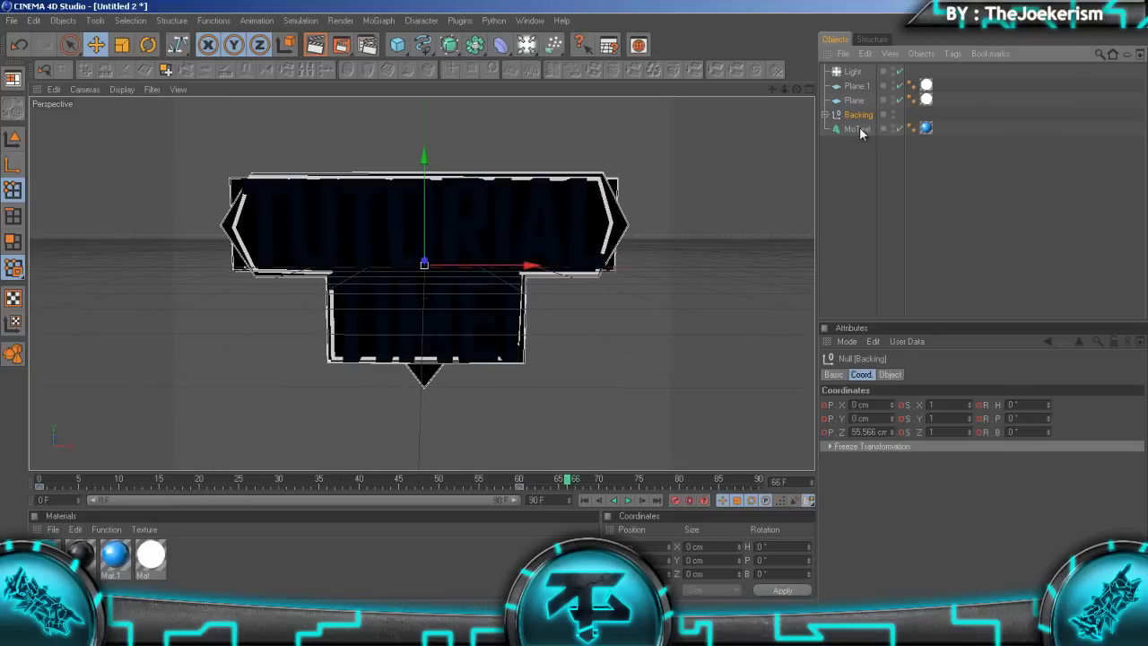
{"action": "left_click", "coordinate": [370, 21]}
{"action": "mouse_move", "coordinate": [387, 42]}
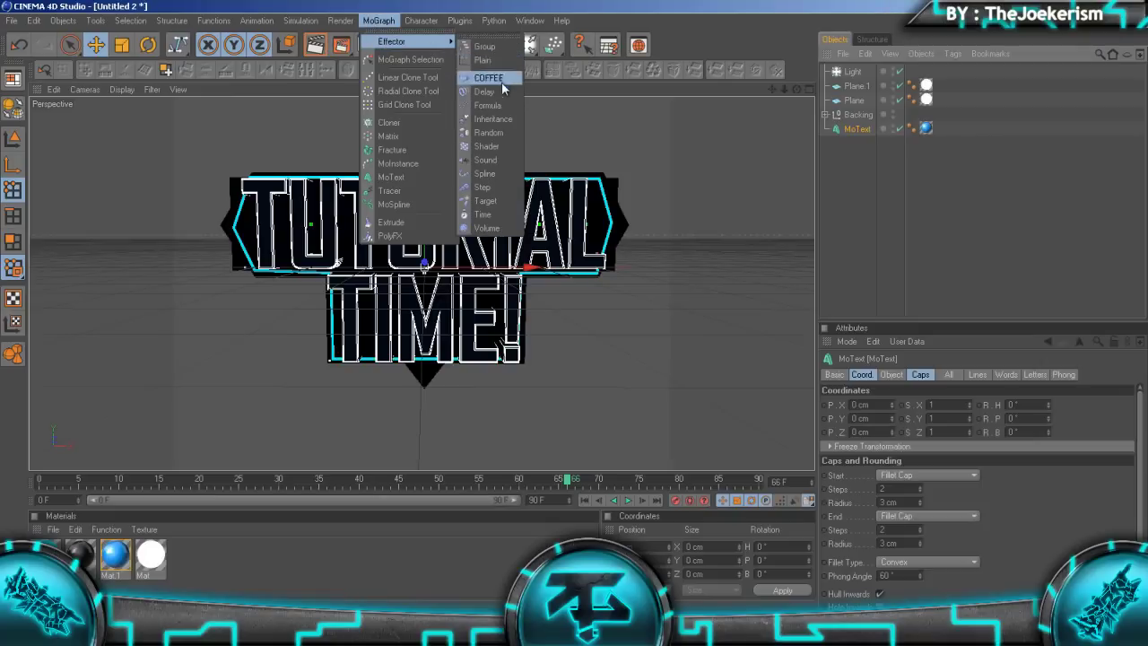
{"action": "left_click", "coordinate": [484, 186]}
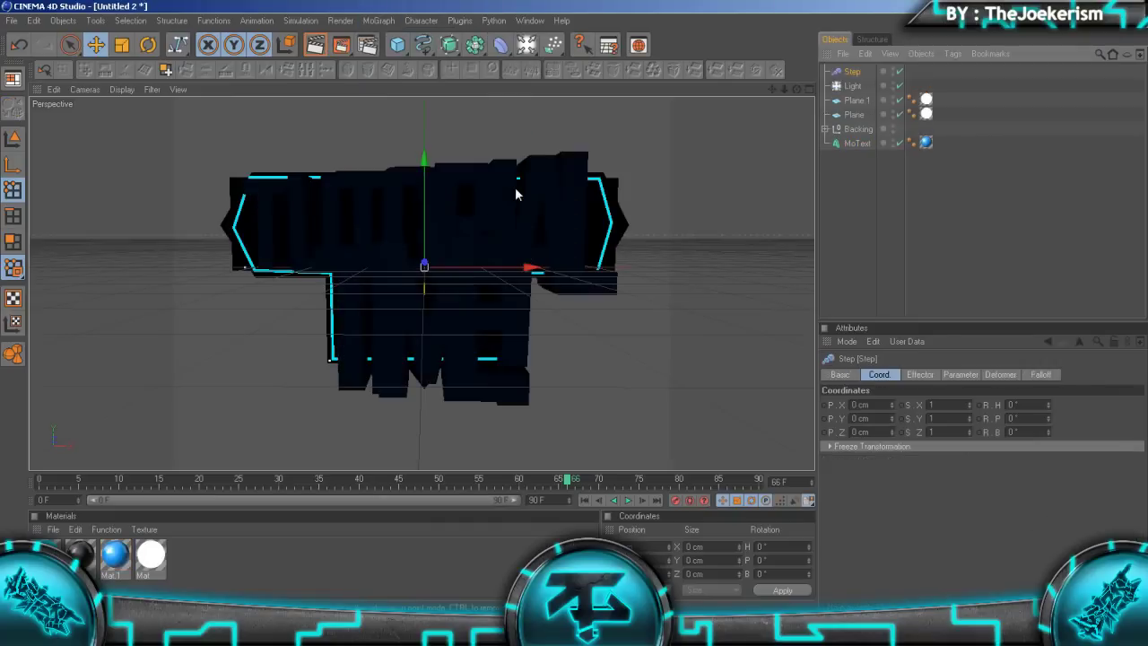
Step: Turn off Scale and enable Position and Rotation in the Step effector's transform parameters
{"action": "left_click", "coordinate": [919, 374]}
{"action": "left_click", "coordinate": [958, 375]}
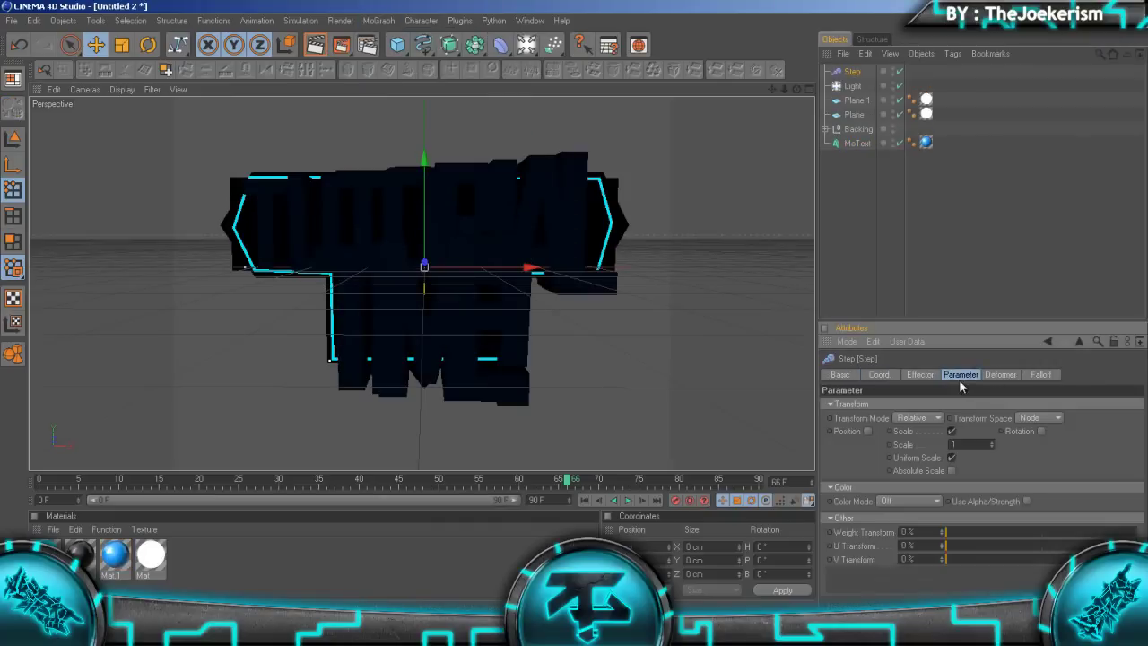
{"action": "left_click", "coordinate": [950, 431]}
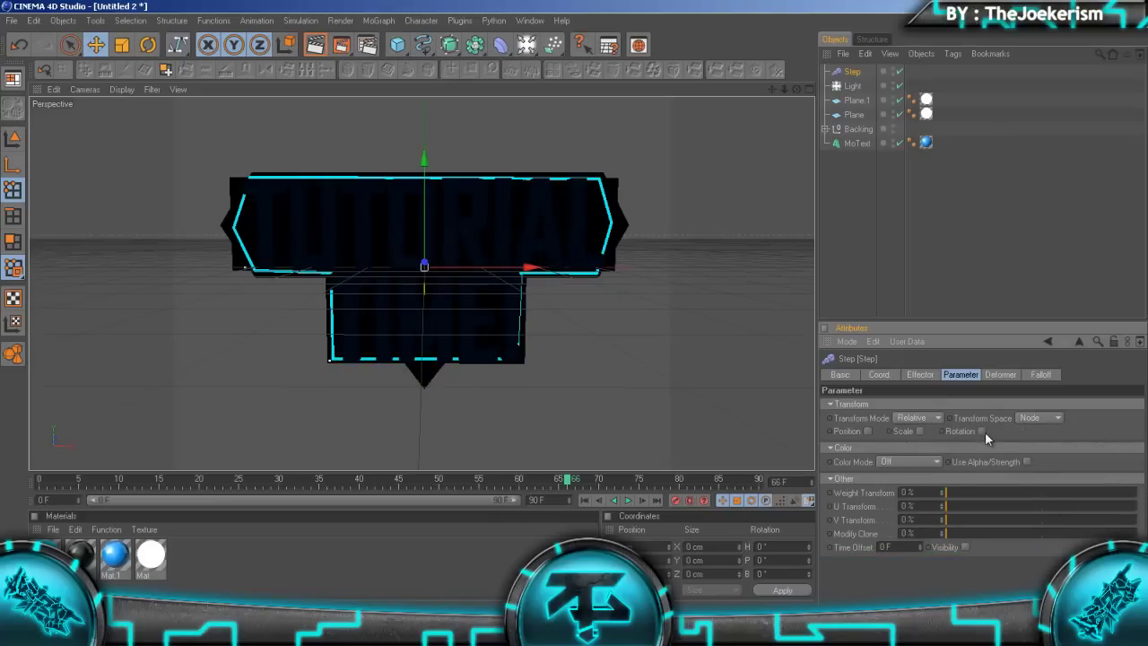
{"action": "left_click", "coordinate": [982, 431]}
{"action": "left_click", "coordinate": [867, 431]}
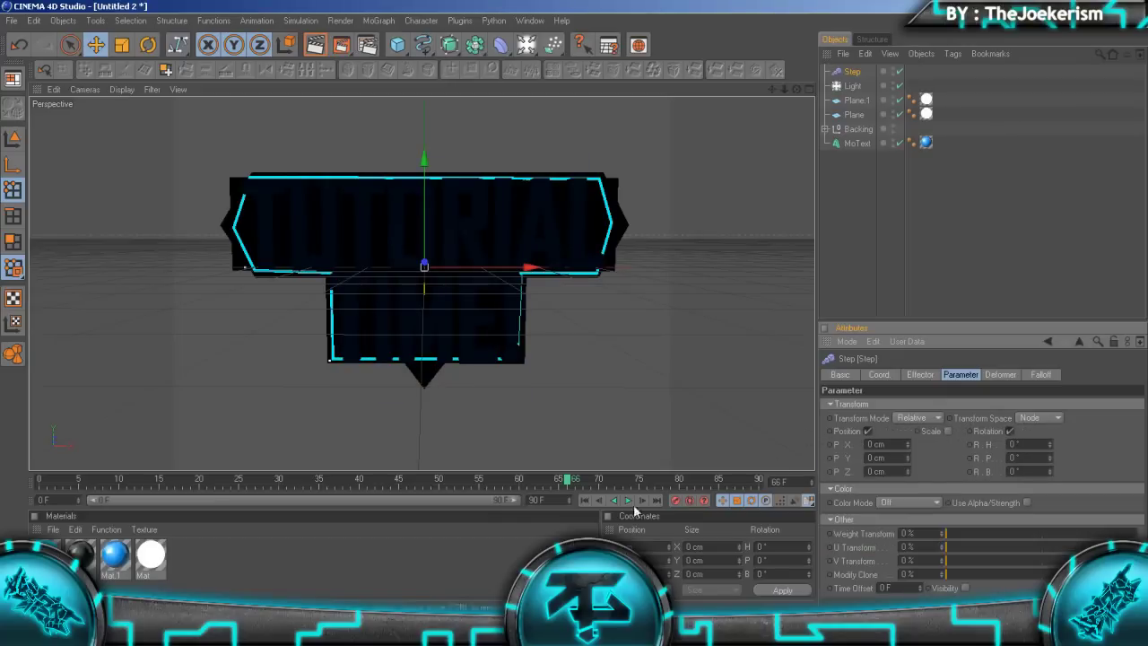
Step: Keyframe the Step effector at frame 0 with Z position -2972 cm and rotation H 3°, P -3°, B 3°
{"action": "left_click_drag", "start_coordinate": [141, 490], "coordinate": [38, 479]}
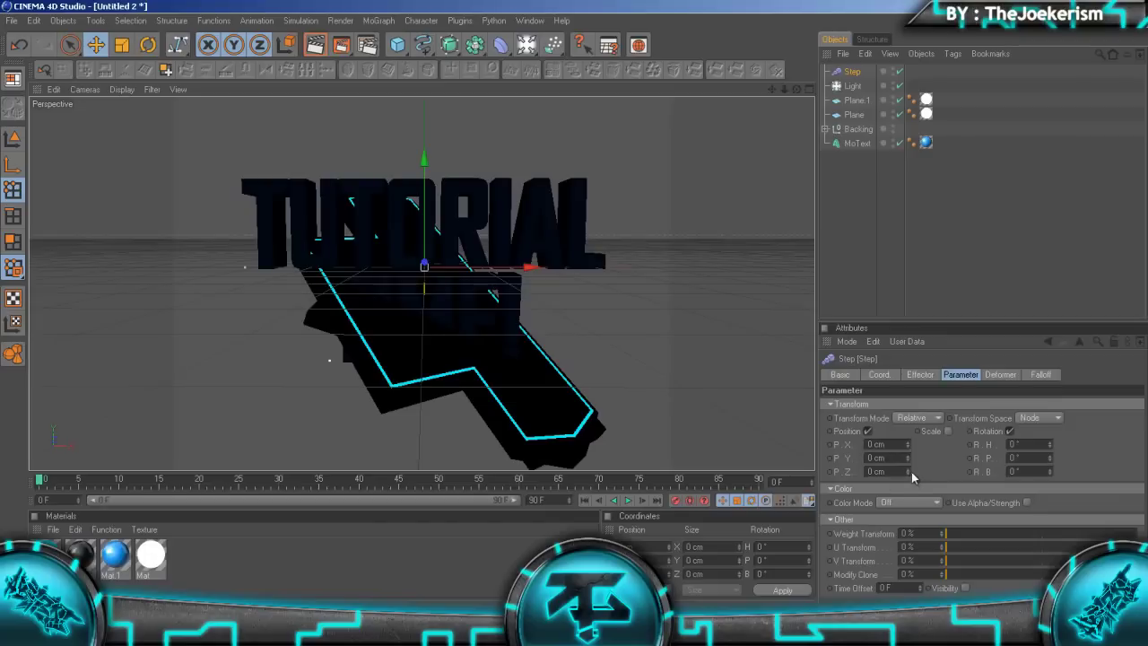
{"action": "mouse_move", "coordinate": [908, 471]}
{"action": "left_mouse_down"}
{"action": "mouse_move", "coordinate": [897, 561]}
{"action": "mouse_move", "coordinate": [908, 436]}
{"action": "mouse_move", "coordinate": [909, 482]}
{"action": "mouse_move", "coordinate": [908, 469]}
{"action": "left_mouse_up"}
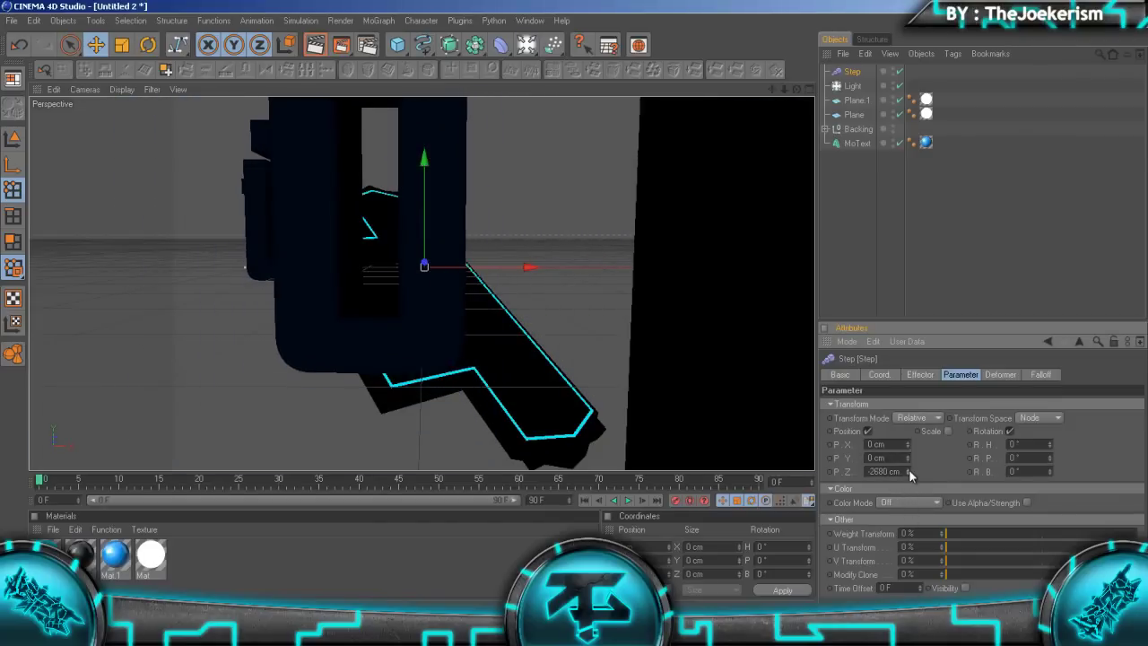
{"action": "left_click", "coordinate": [918, 373]}
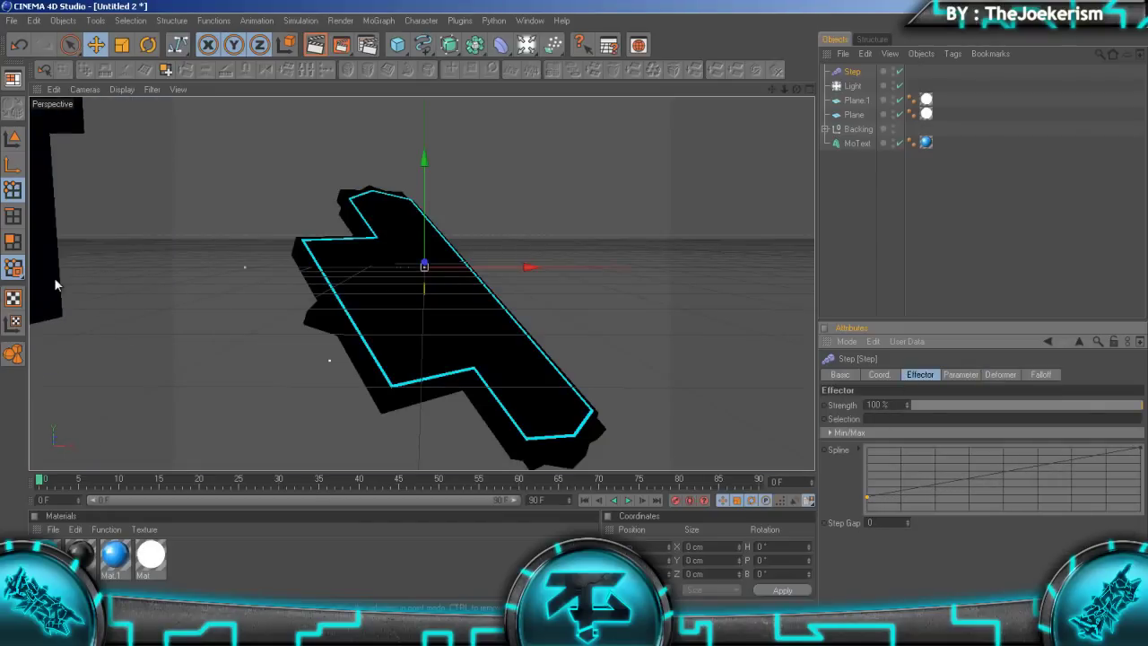
{"action": "left_click", "coordinate": [959, 374]}
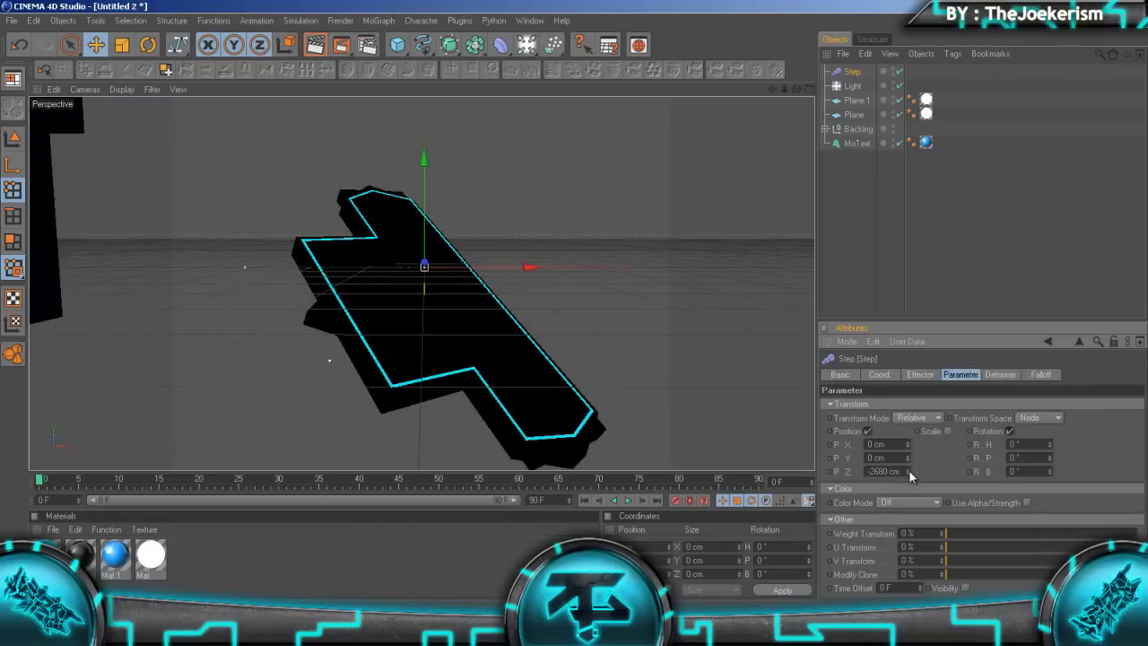
{"action": "left_click_drag", "start_coordinate": [909, 468], "coordinate": [908, 470]}
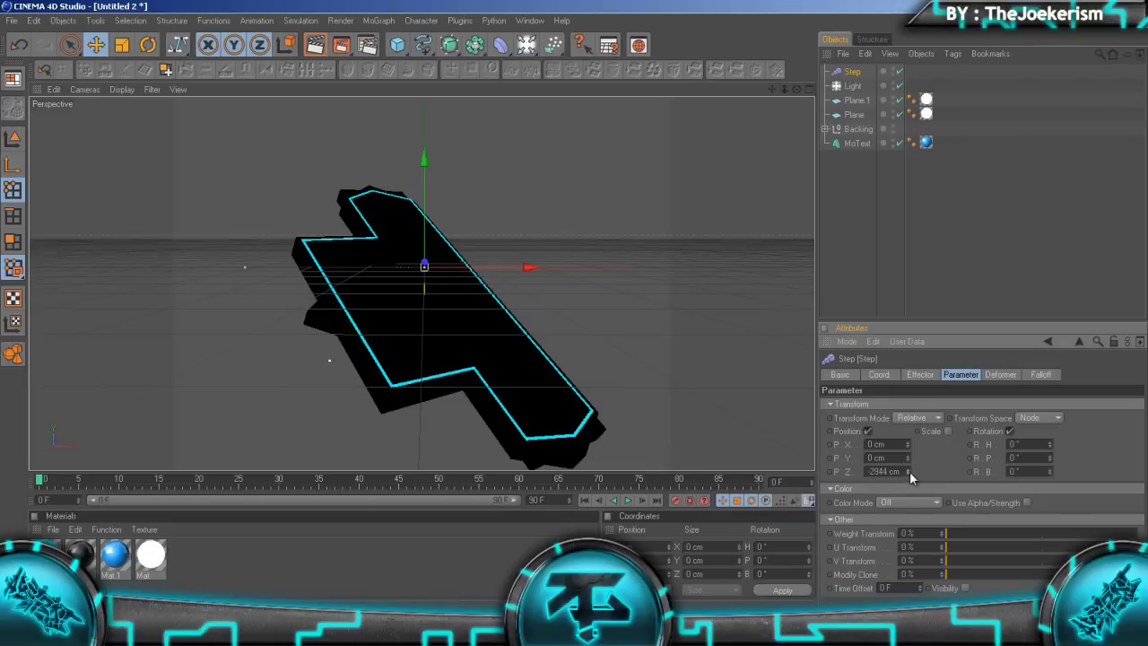
{"action": "left_click_drag", "start_coordinate": [909, 471], "coordinate": [909, 473]}
Step: Keyframe the Step effector at frame 70 with its Z position and all rotations set to 0 using autokeying
{"action": "left_click", "coordinate": [601, 482]}
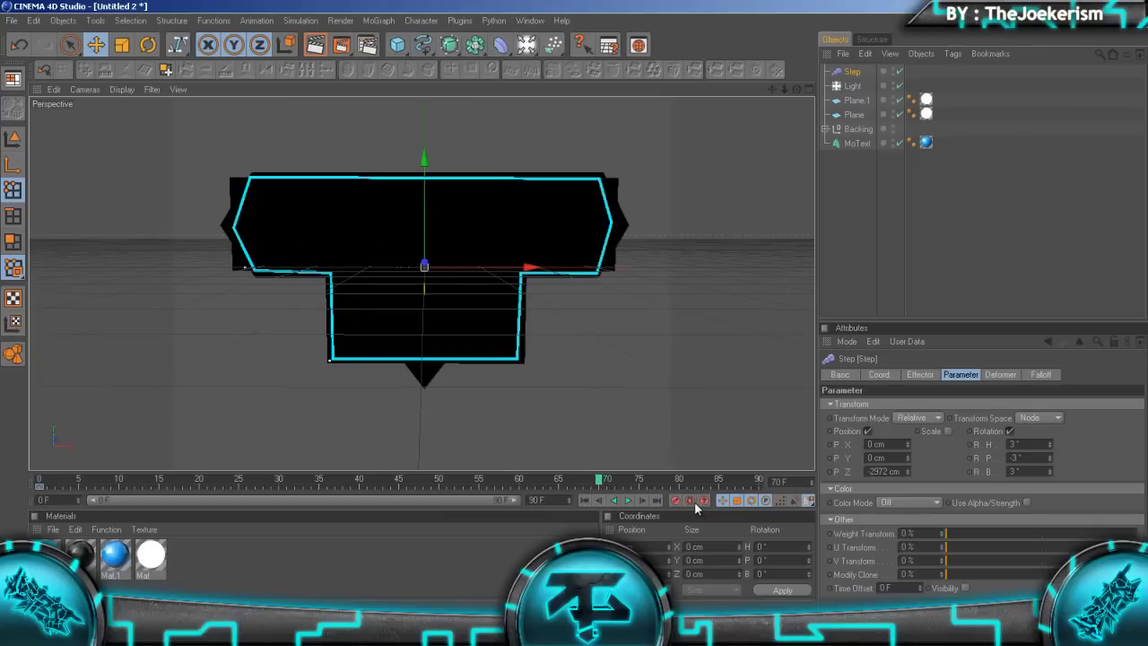
{"action": "double_click", "coordinate": [896, 471]}
{"action": "type", "text": "0"}
{"action": "double_click", "coordinate": [1037, 448]}
{"action": "type", "text": "0"}
{"action": "double_click", "coordinate": [1037, 458]}
{"action": "type", "text": "0"}
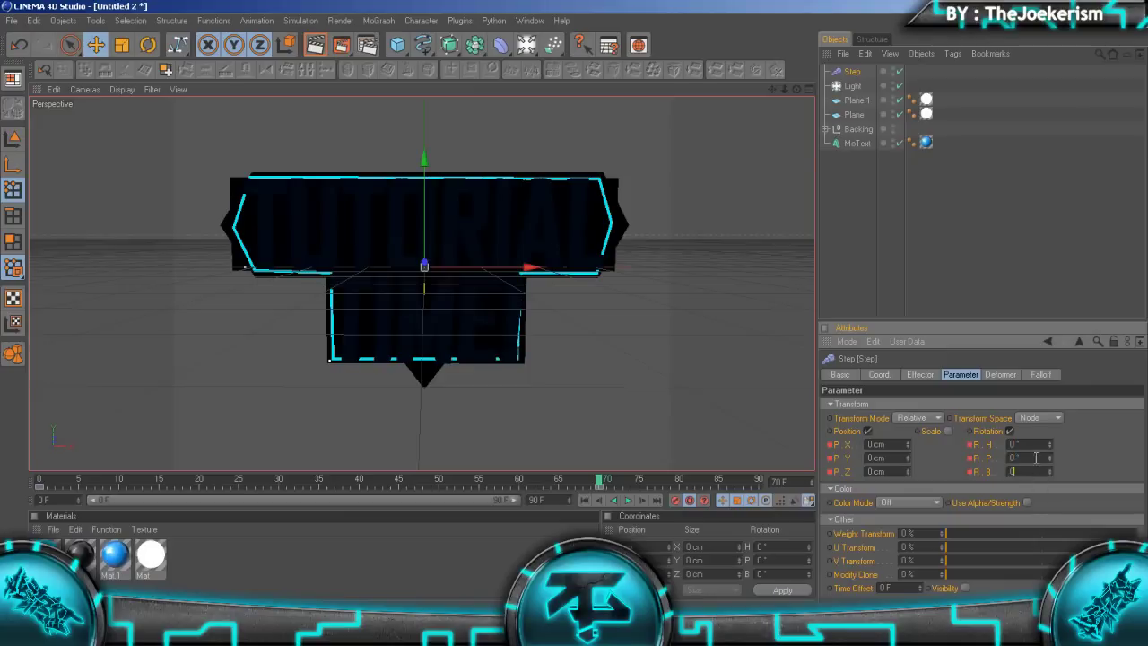
{"action": "key", "text": "Return"}
{"action": "left_click", "coordinate": [688, 505]}
Step: Play back the combined backing and text animation from frame 0
{"action": "left_click", "coordinate": [628, 499]}
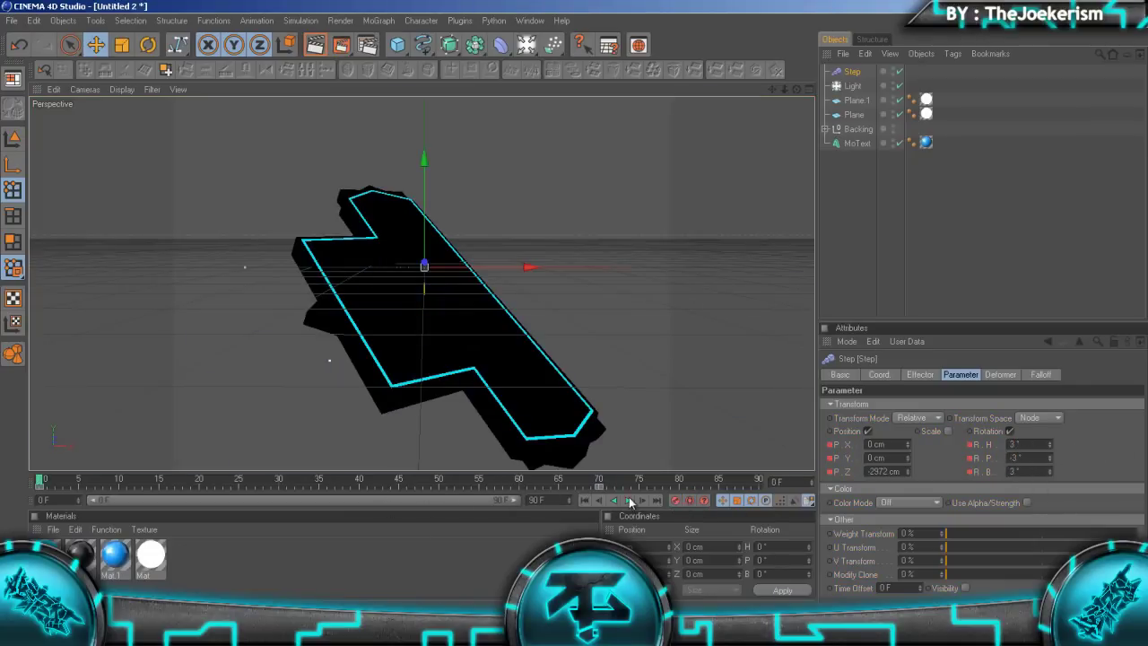
{"action": "left_click", "coordinate": [632, 502]}
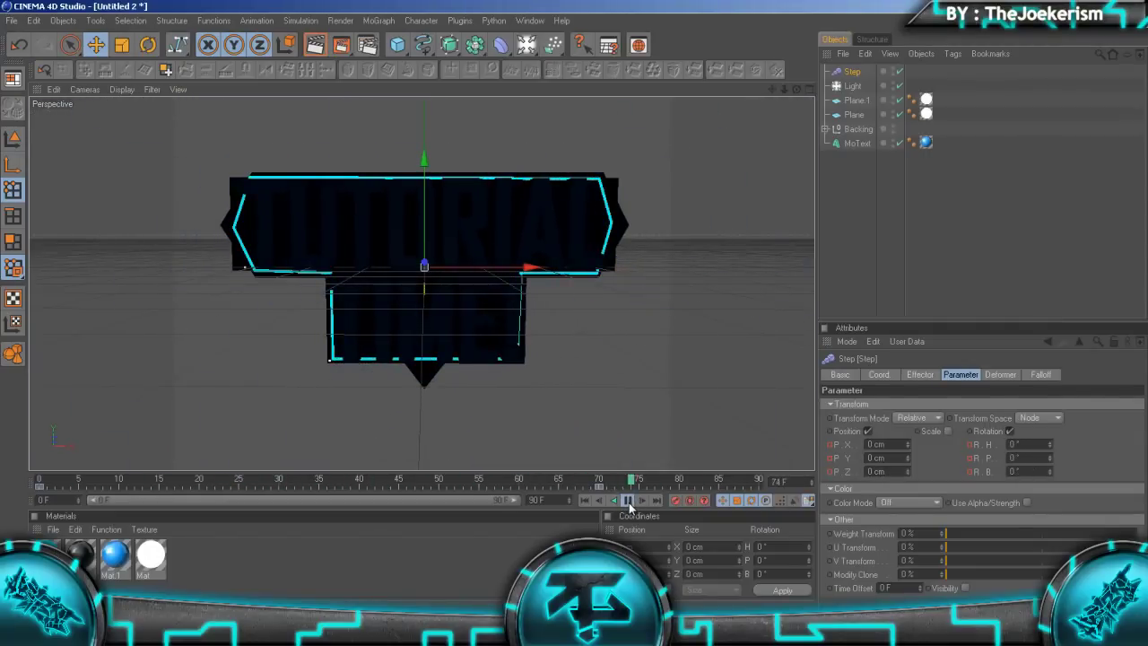
{"action": "left_click", "coordinate": [628, 501]}
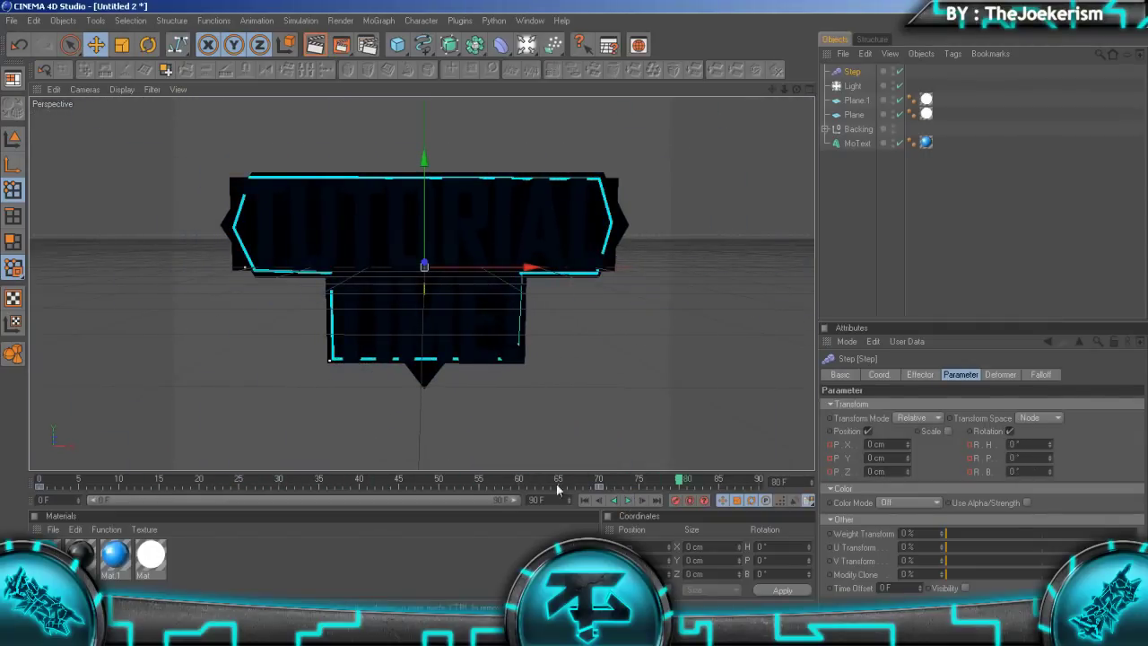
Step: Replay the backing and letter fly-in to check how the two movements work together
{"action": "left_click", "coordinate": [628, 501]}
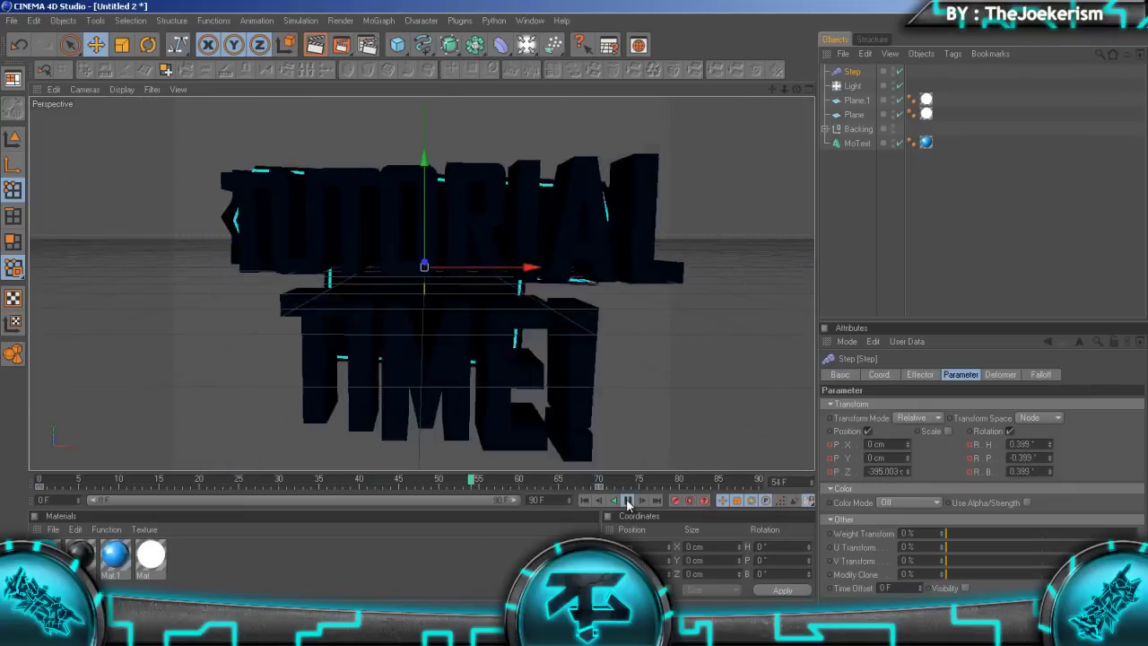
{"action": "left_click", "coordinate": [628, 501]}
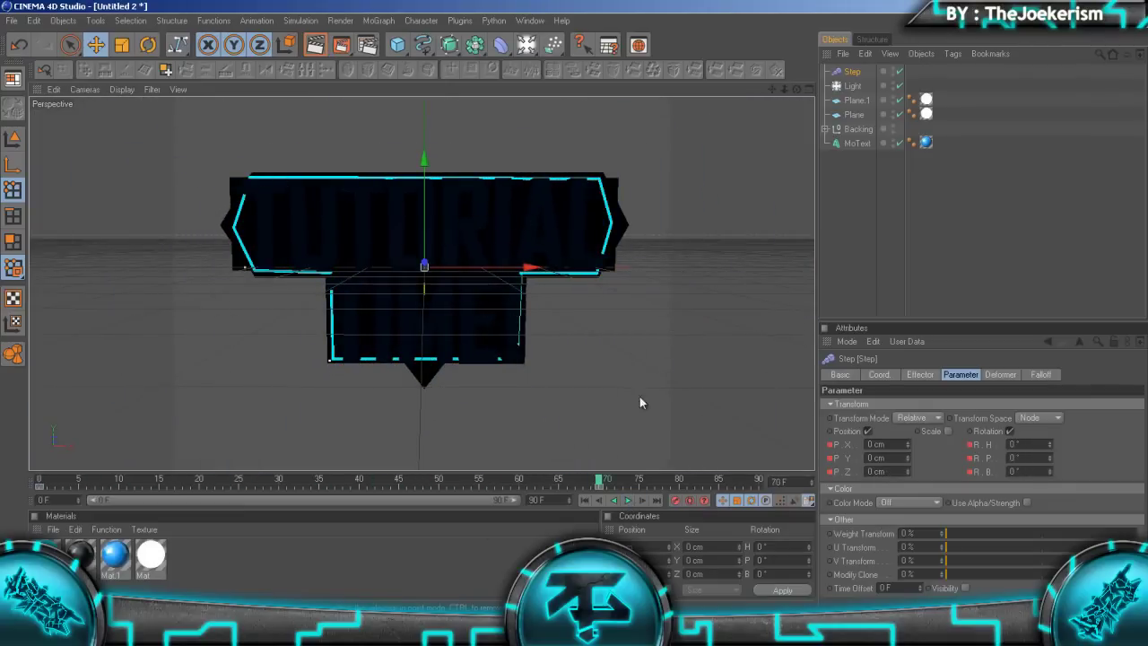
{"action": "left_click", "coordinate": [627, 501]}
{"action": "left_click", "coordinate": [628, 501]}
Step: Set the backing outline's Sweep NURBS End Growth to 0% and move to frame 65
{"action": "left_click", "coordinate": [824, 130]}
{"action": "left_click", "coordinate": [847, 143]}
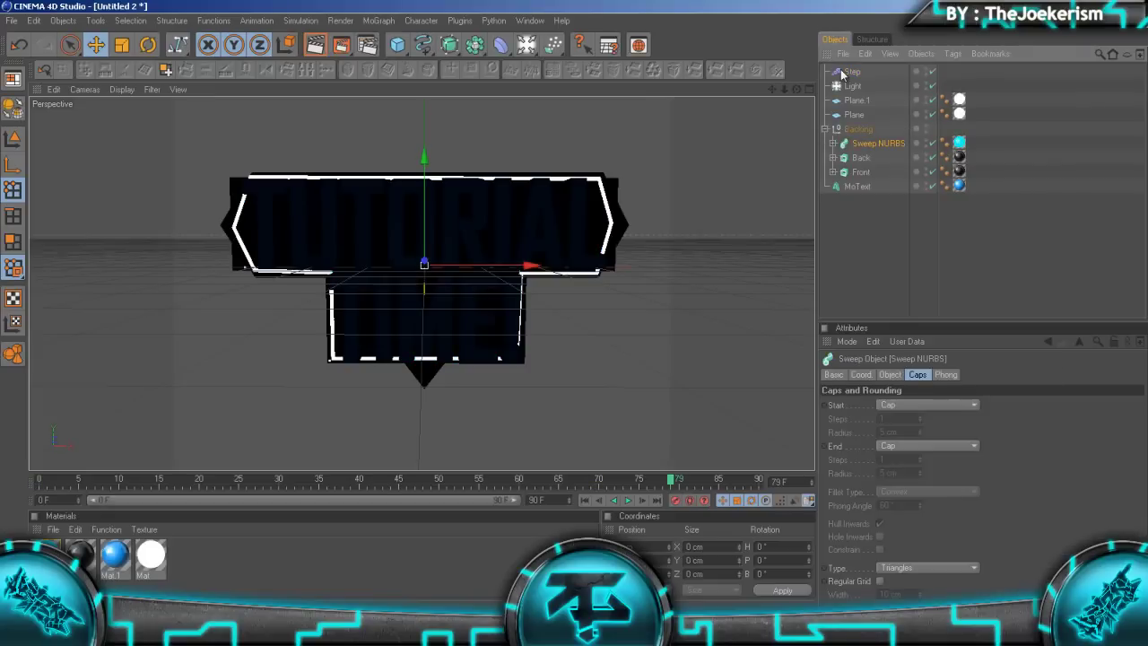
{"action": "left_click", "coordinate": [889, 375]}
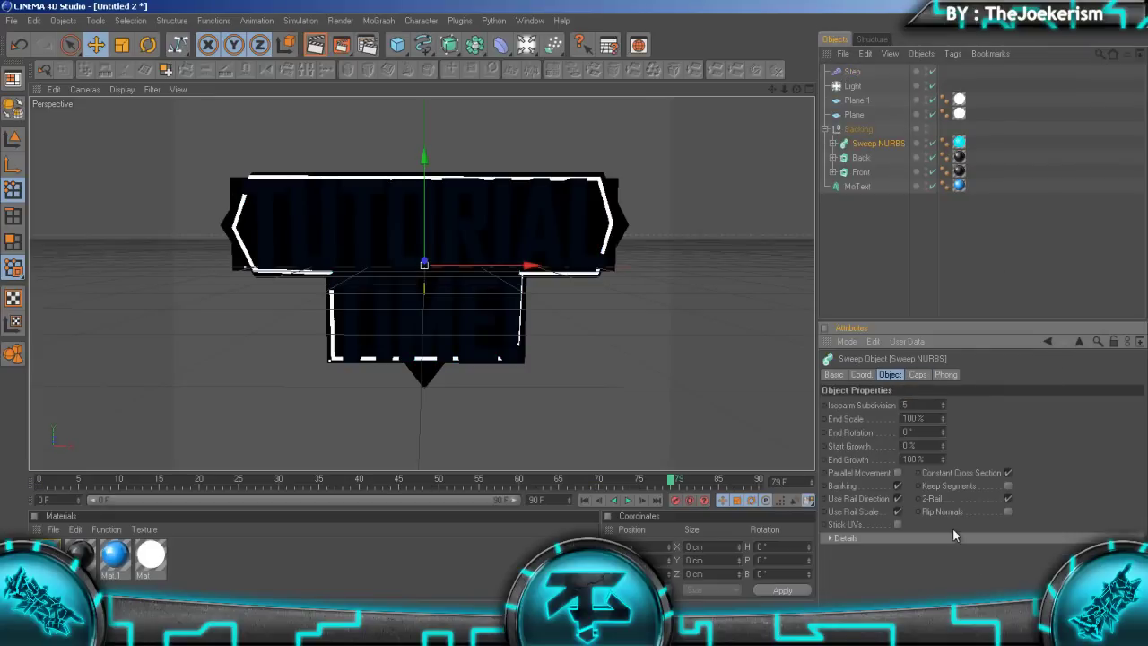
{"action": "left_click_drag", "start_coordinate": [944, 462], "coordinate": [947, 469]}
{"action": "left_click_drag", "start_coordinate": [302, 485], "coordinate": [565, 497]}
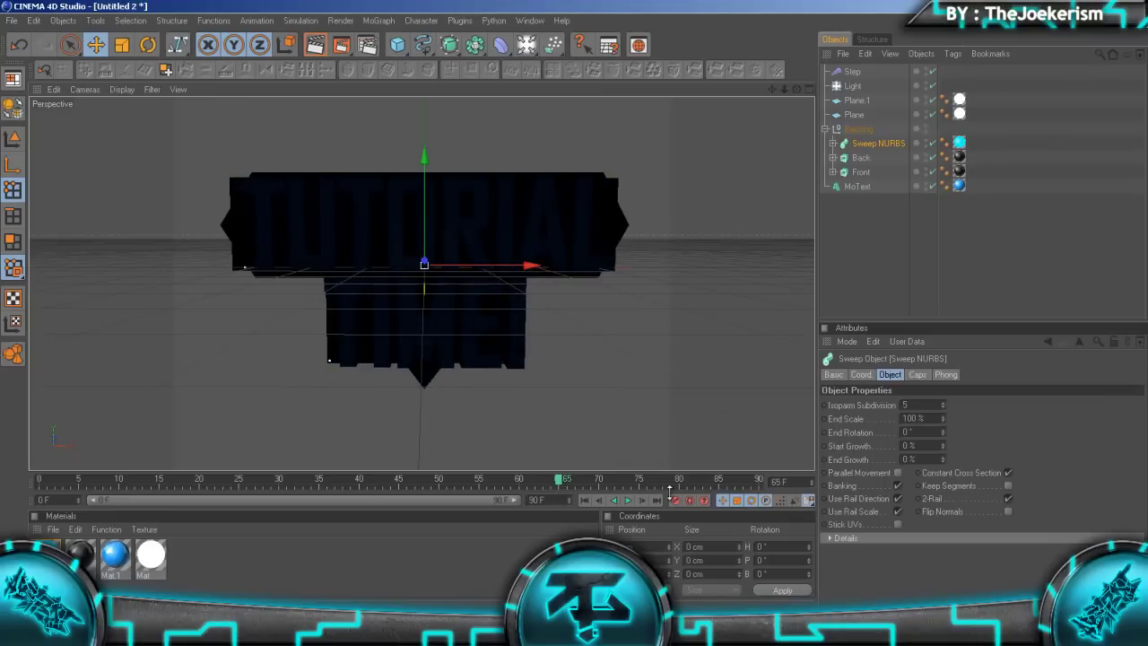
Step: Extend the animation length to 150 frames and widen the visible timeline range to all of them
{"action": "left_click", "coordinate": [565, 498]}
{"action": "type", "text": "150"}
{"action": "key", "text": "Return"}
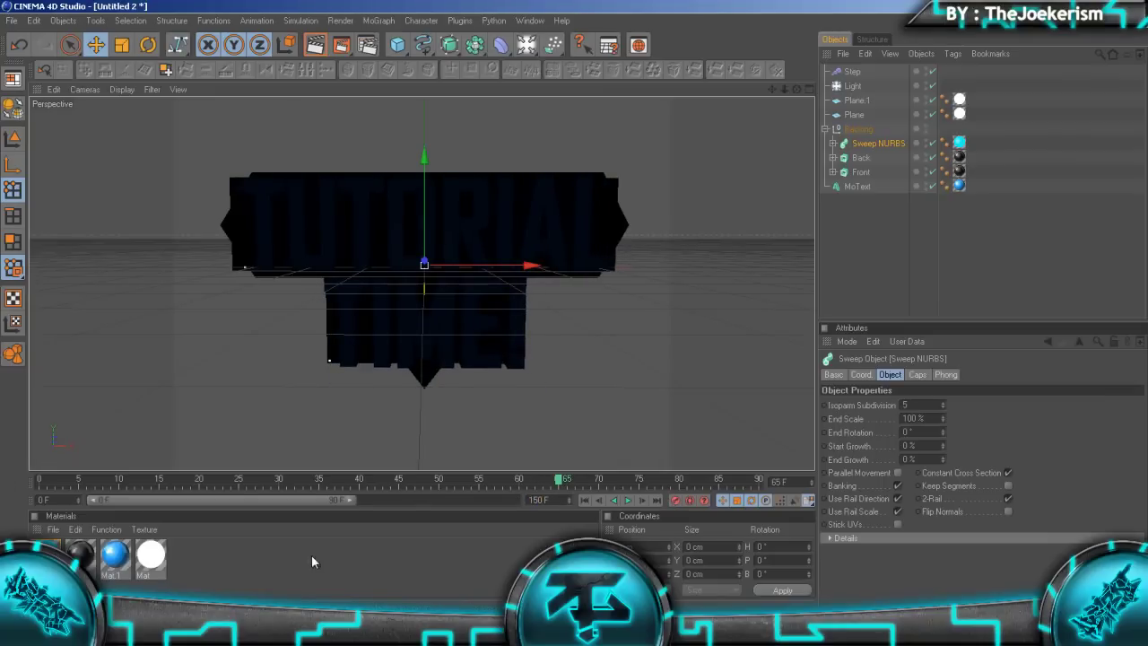
{"action": "left_click_drag", "start_coordinate": [348, 505], "coordinate": [516, 500]}
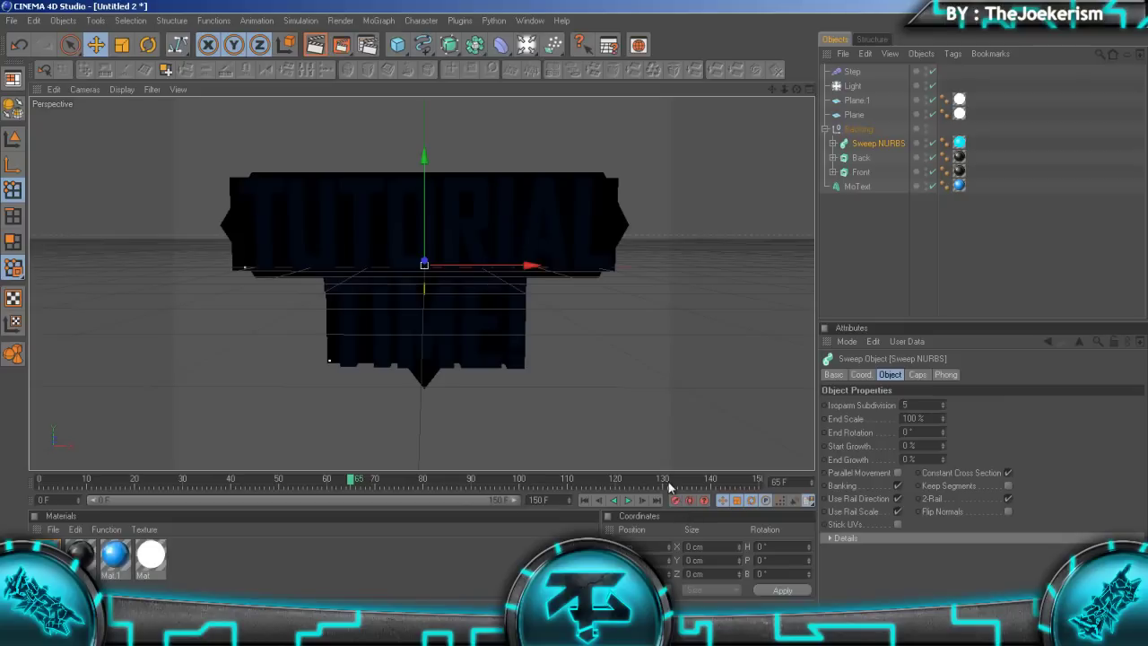
Step: Keyframe the Sweep NURBS with End Growth at 0% on frame 65 and 99% on frame 100, using autokeying for the latter
{"action": "left_click", "coordinate": [543, 481]}
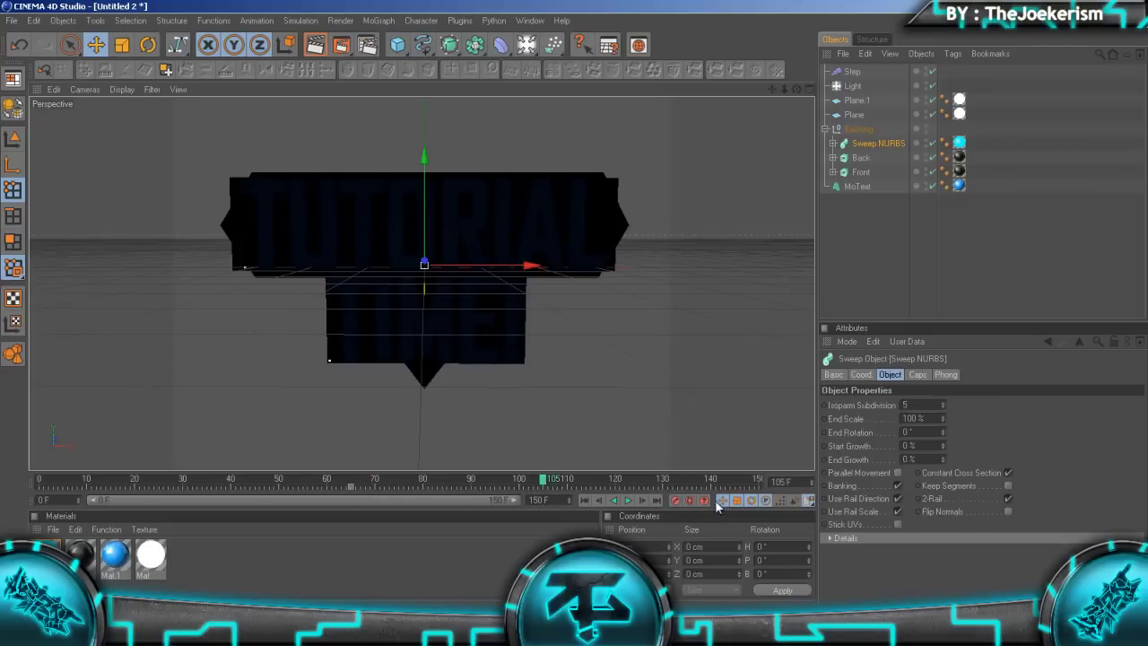
{"action": "left_click", "coordinate": [519, 481]}
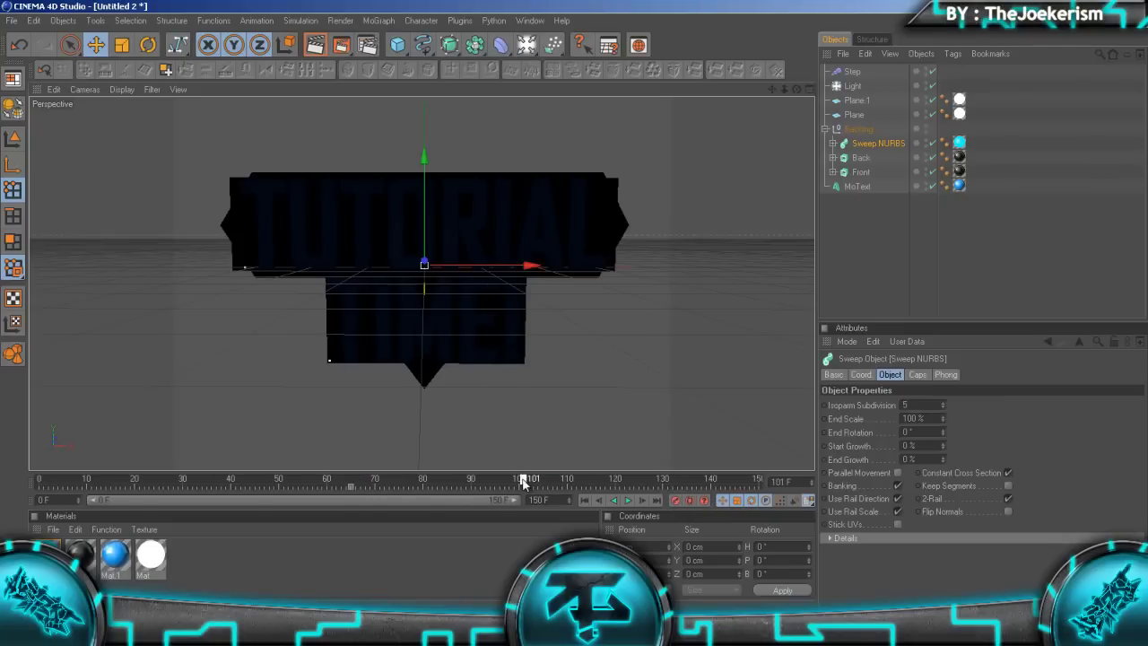
{"action": "left_click", "coordinate": [690, 500]}
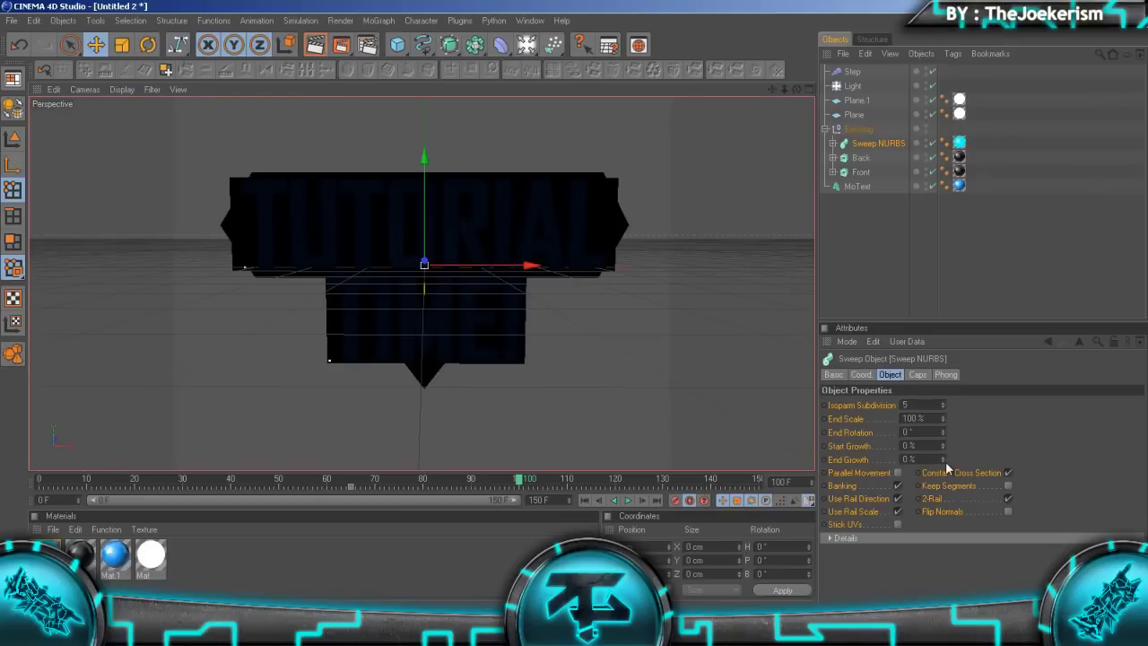
{"action": "left_click_drag", "start_coordinate": [942, 460], "coordinate": [943, 439]}
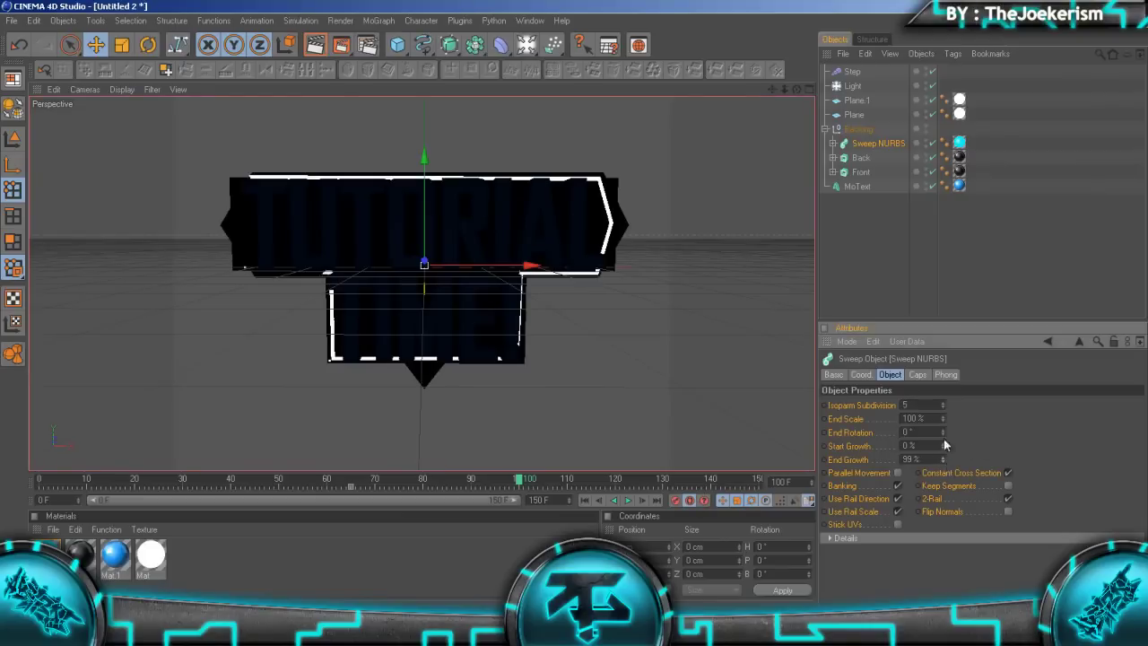
{"action": "left_click", "coordinate": [684, 501]}
Step: Play back the animation from frame 0 to review the outline growing around the backing
{"action": "key", "text": "shift+f"}
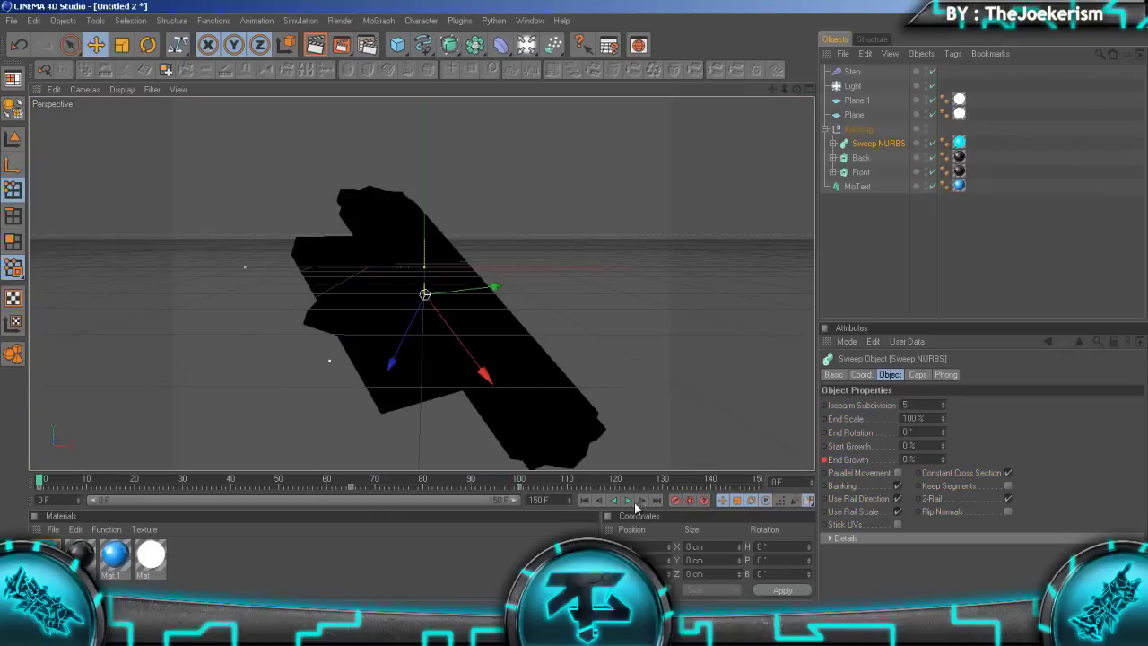
{"action": "left_click", "coordinate": [634, 499]}
{"action": "left_click", "coordinate": [1006, 240]}
{"action": "left_click", "coordinate": [626, 499]}
{"action": "left_click", "coordinate": [856, 145]}
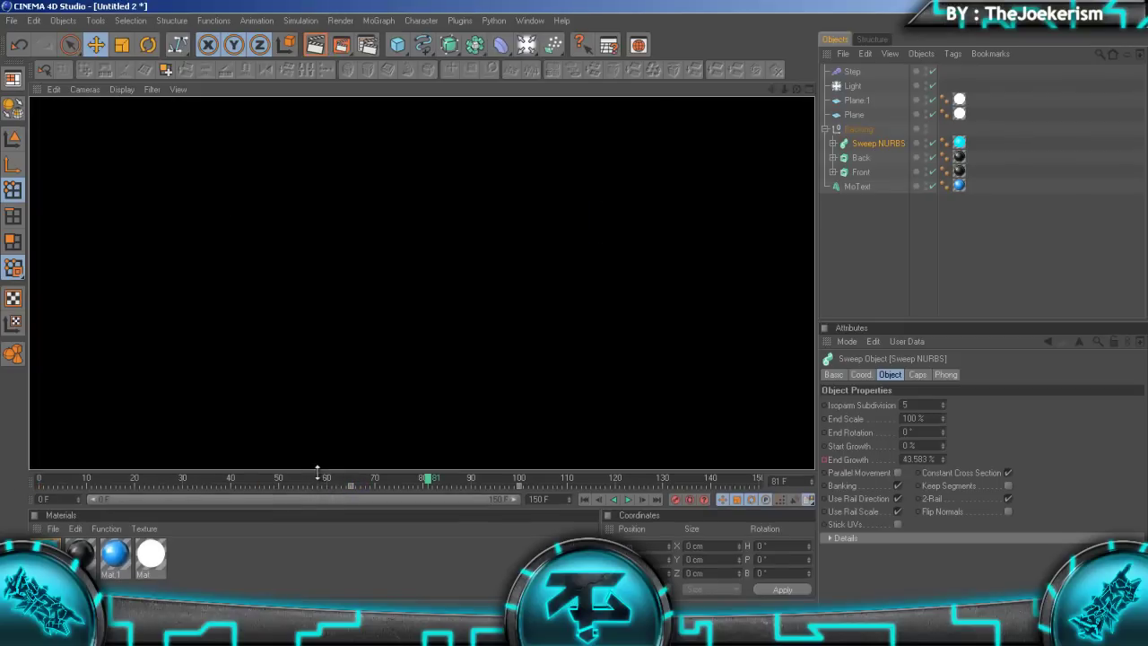
{"action": "left_click_drag", "start_coordinate": [313, 483], "coordinate": [0, 498]}
{"action": "left_click", "coordinate": [629, 500]}
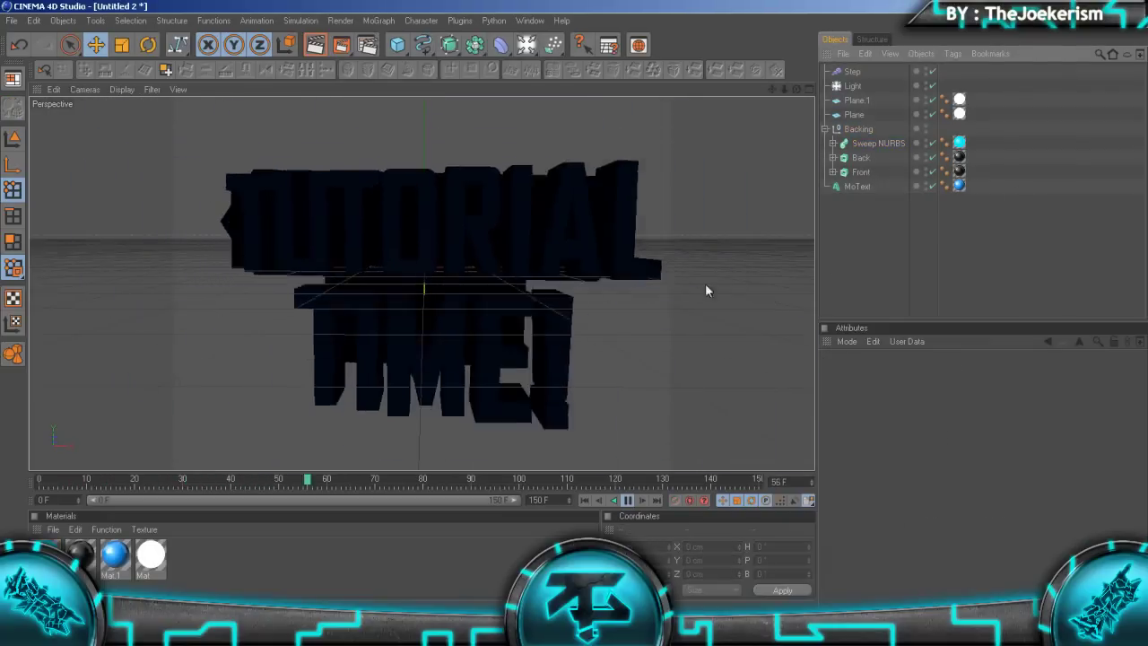
{"action": "left_click", "coordinate": [627, 500]}
Step: Render frame 88 in the Picture Viewer to inspect the partially grown outline, and close the viewer
{"action": "left_click", "coordinate": [878, 144]}
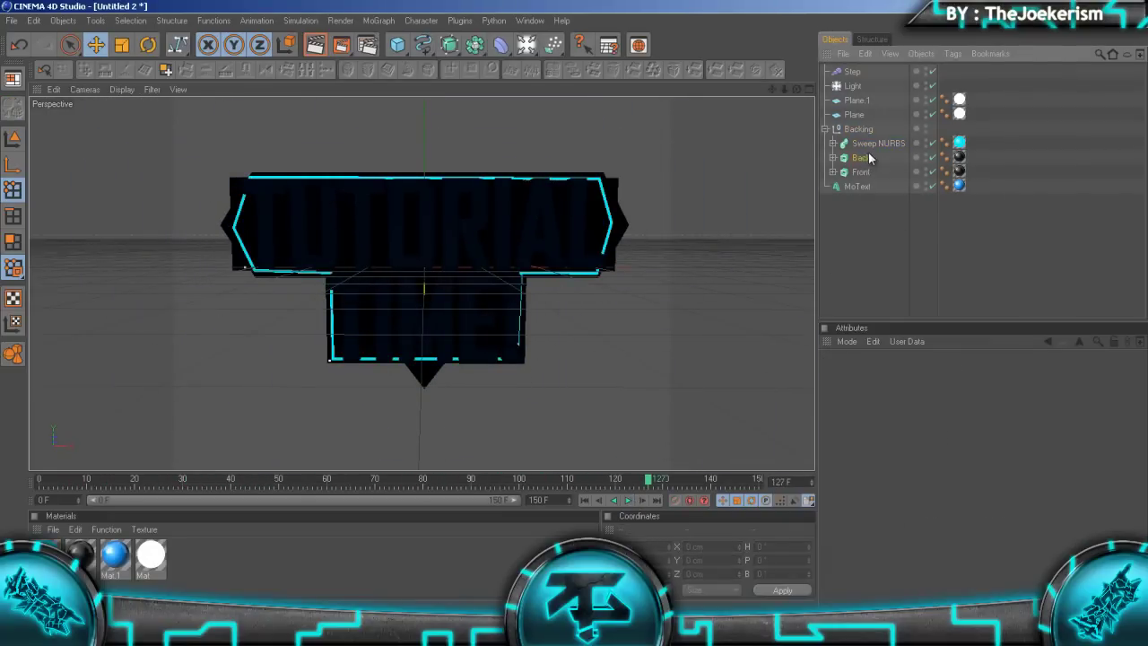
{"action": "left_click", "coordinate": [518, 479]}
{"action": "left_click", "coordinate": [1053, 263]}
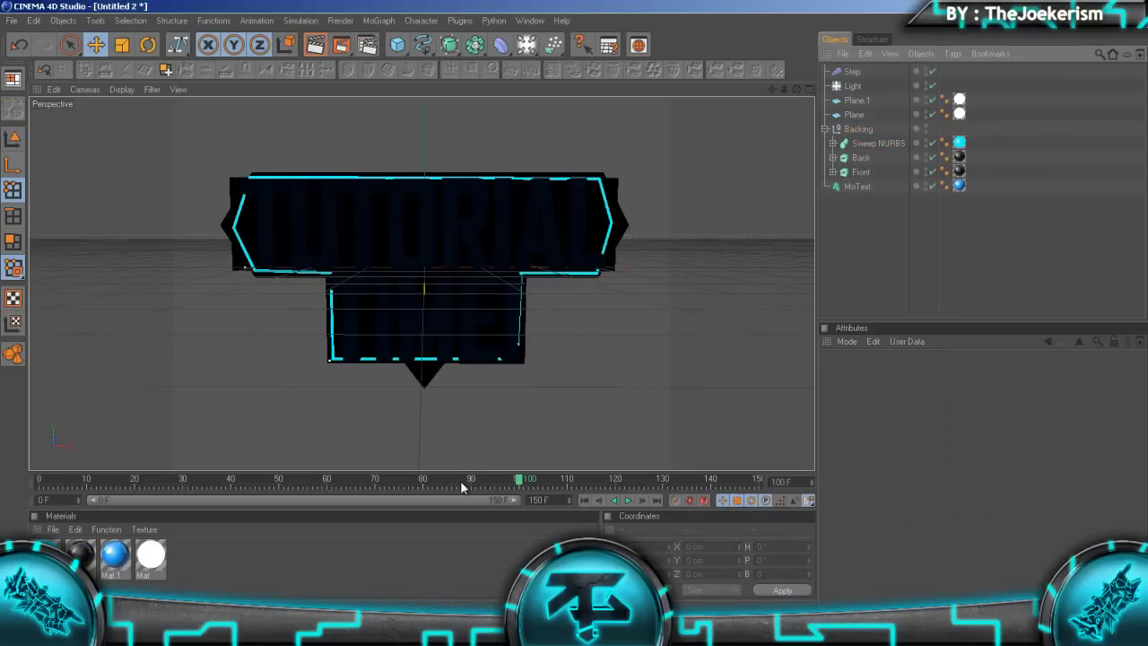
{"action": "left_click_drag", "start_coordinate": [399, 479], "coordinate": [461, 430]}
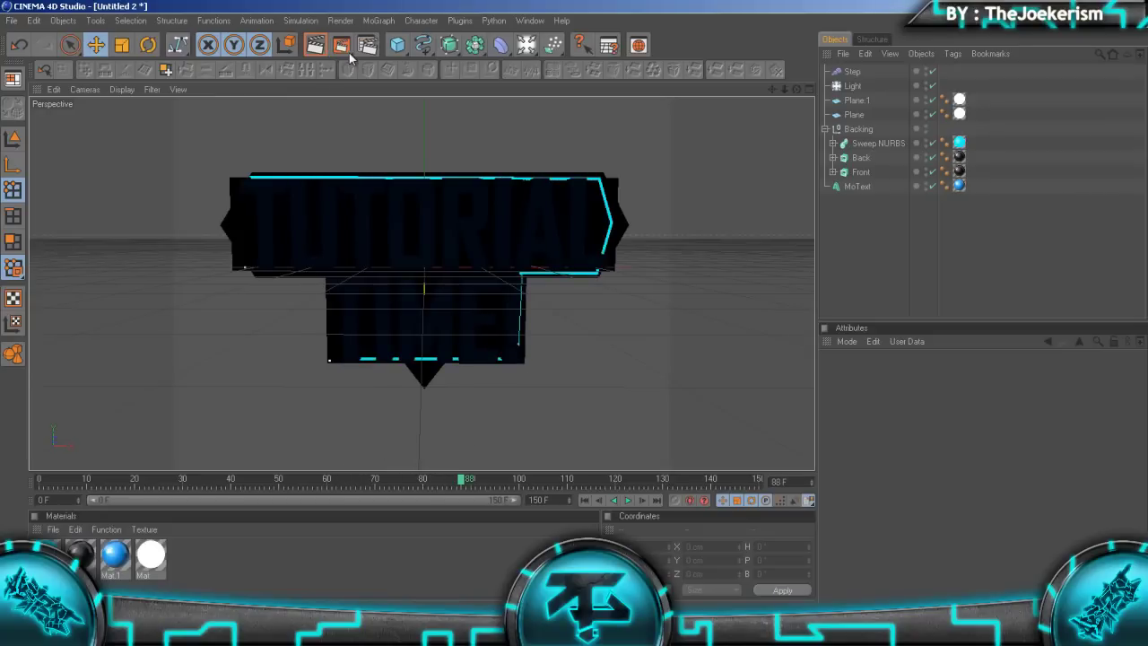
{"action": "left_click", "coordinate": [346, 49]}
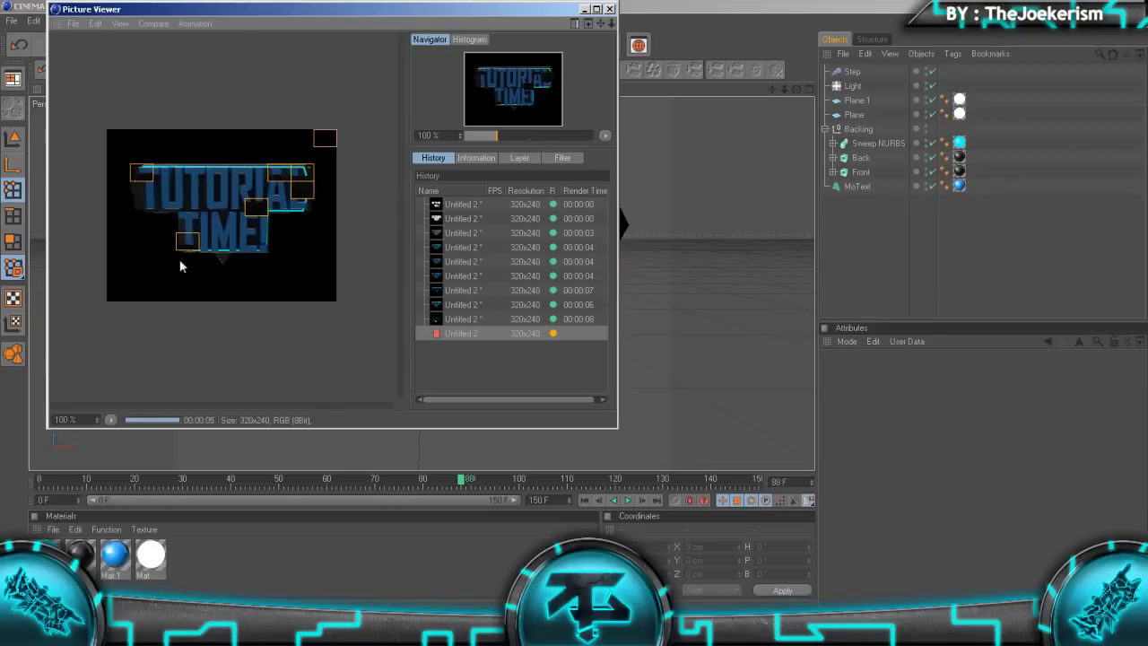
{"action": "left_click", "coordinate": [608, 9]}
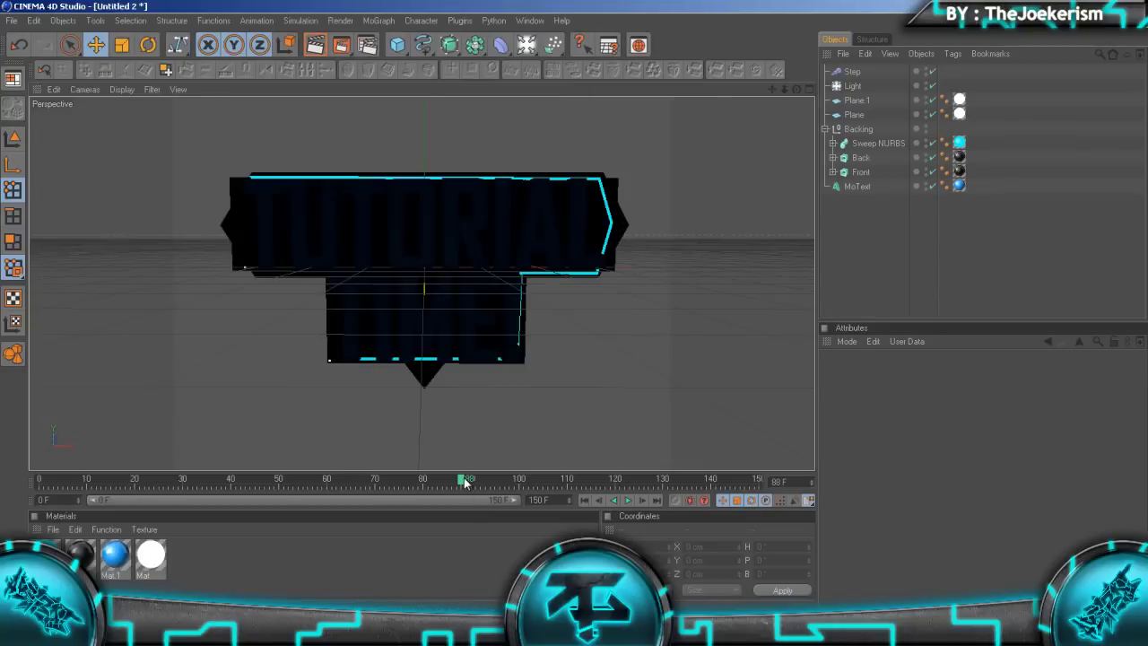
Step: Rewind to frame 0 and preview the complete title animation once more
{"action": "left_click_drag", "start_coordinate": [464, 482], "coordinate": [94, 502]}
{"action": "left_click", "coordinate": [628, 501]}
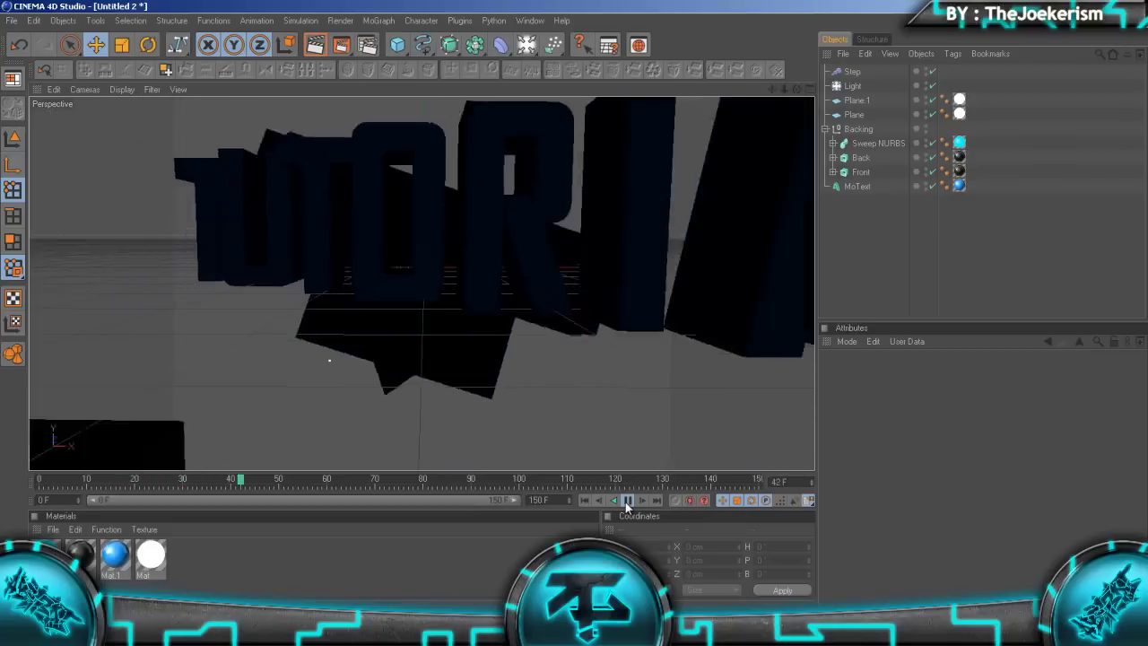
{"action": "left_click", "coordinate": [627, 500]}
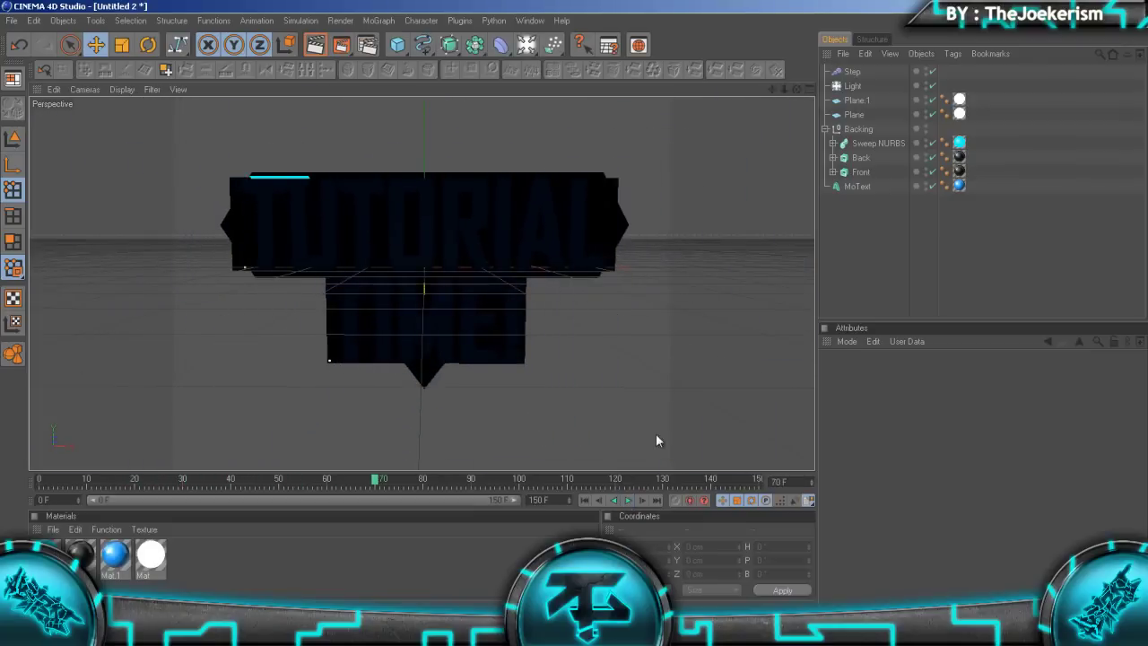
Step: Set the render output to 1280 x 720 pixels with the frame range covering All Frames
{"action": "left_click", "coordinate": [373, 45]}
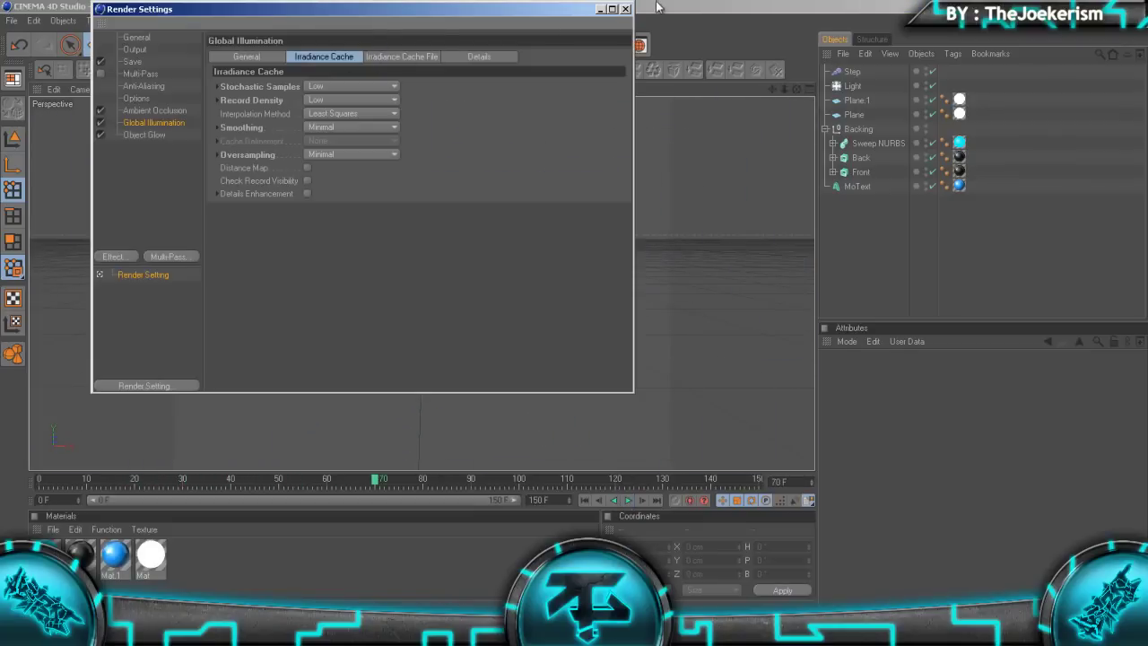
{"action": "left_click", "coordinate": [135, 49]}
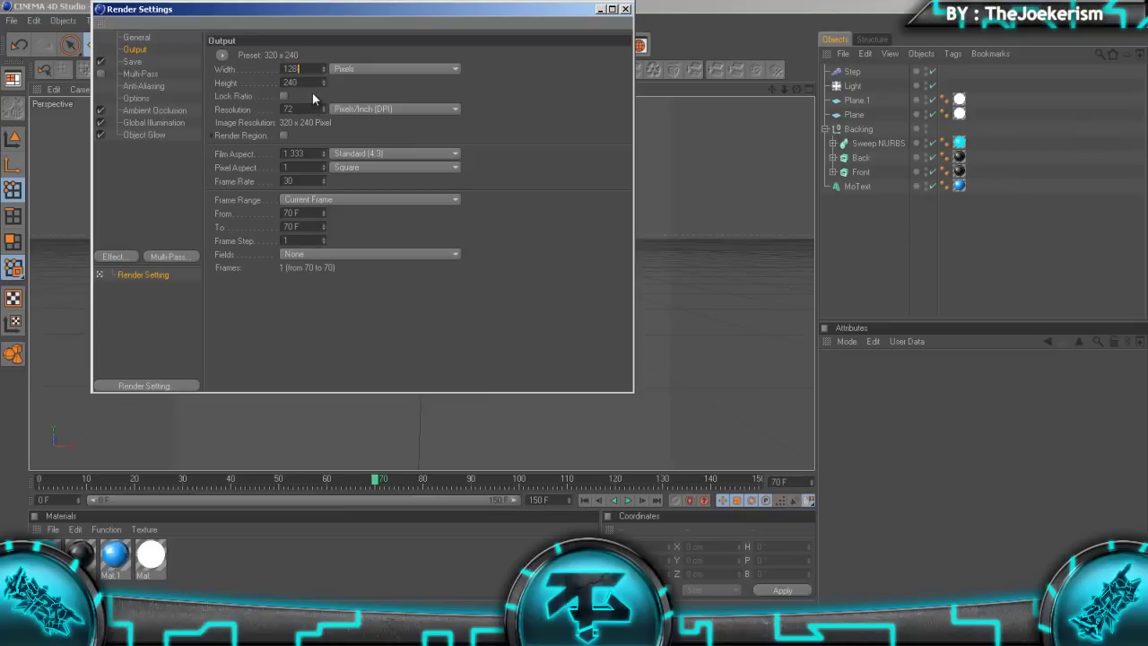
{"action": "key", "text": "Tab"}
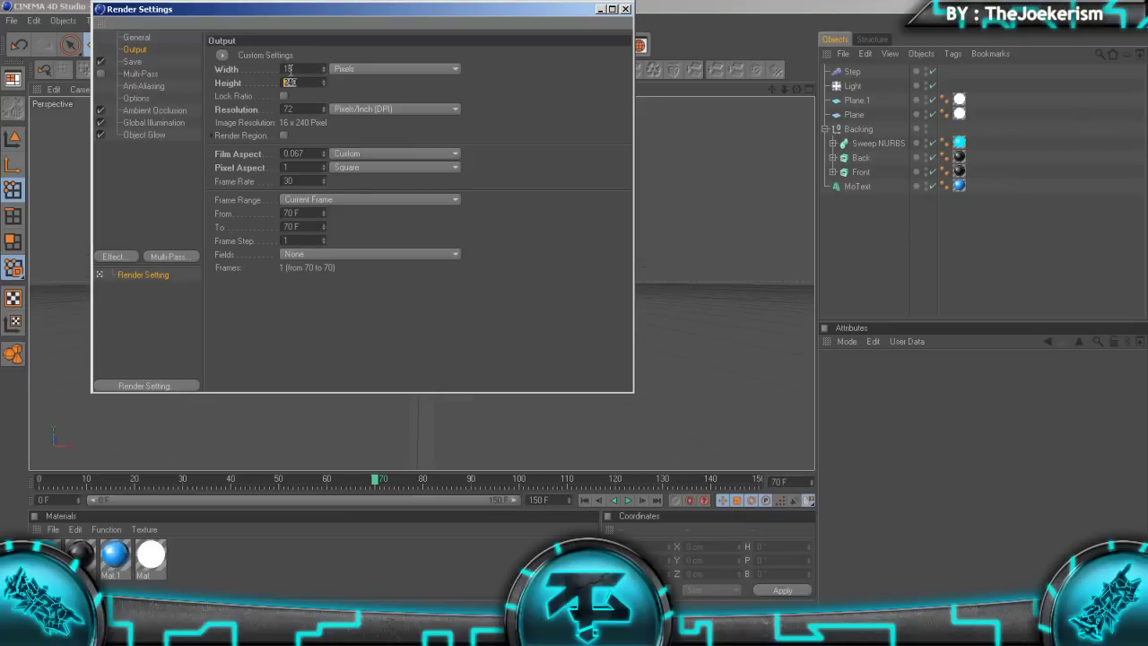
{"action": "key", "text": "Tab"}
{"action": "type", "text": "720"}
{"action": "key", "text": "Return"}
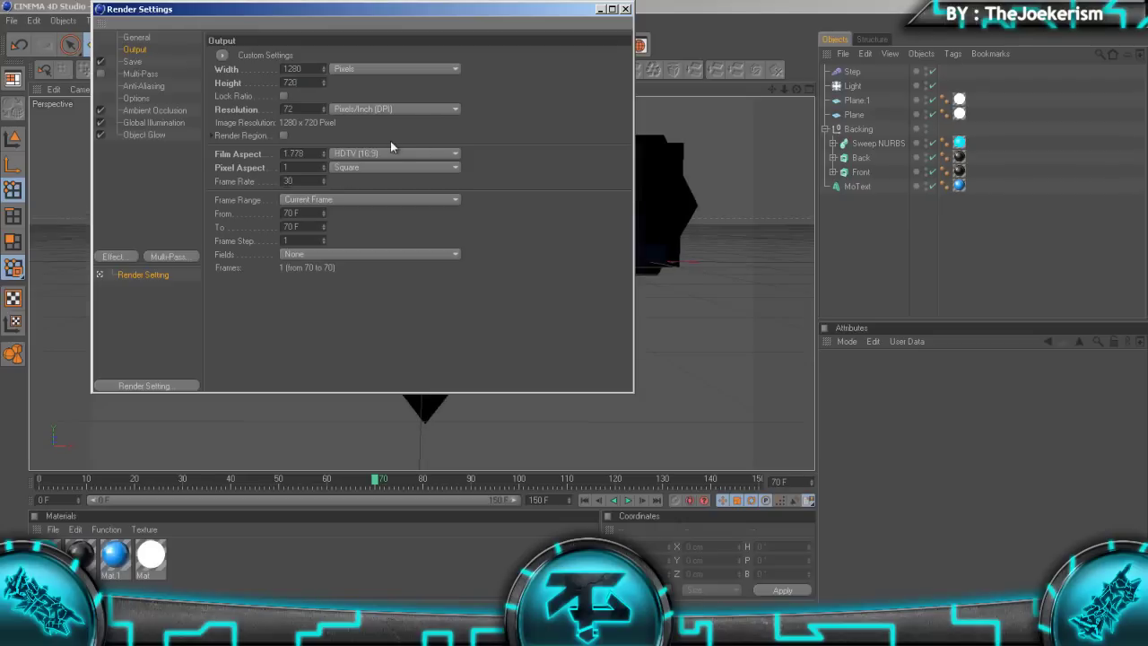
{"action": "left_click", "coordinate": [342, 199]}
{"action": "left_click", "coordinate": [337, 240]}
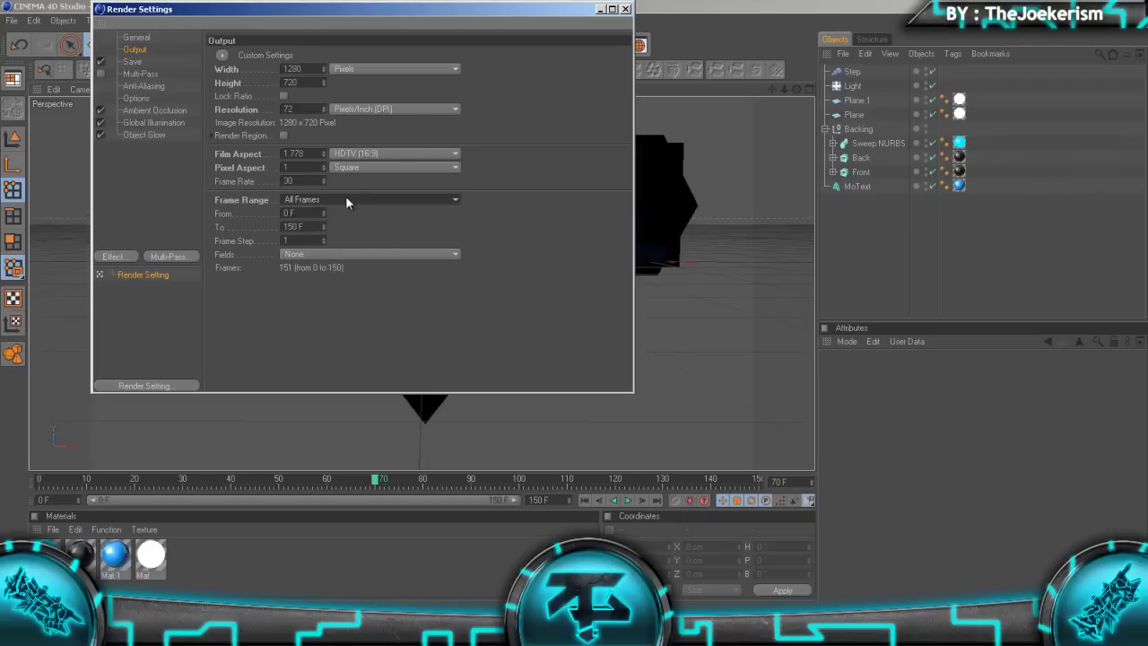
Step: Set the render's save format to QuickTime Movie and enable its Alpha Channel
{"action": "left_click", "coordinate": [131, 61]}
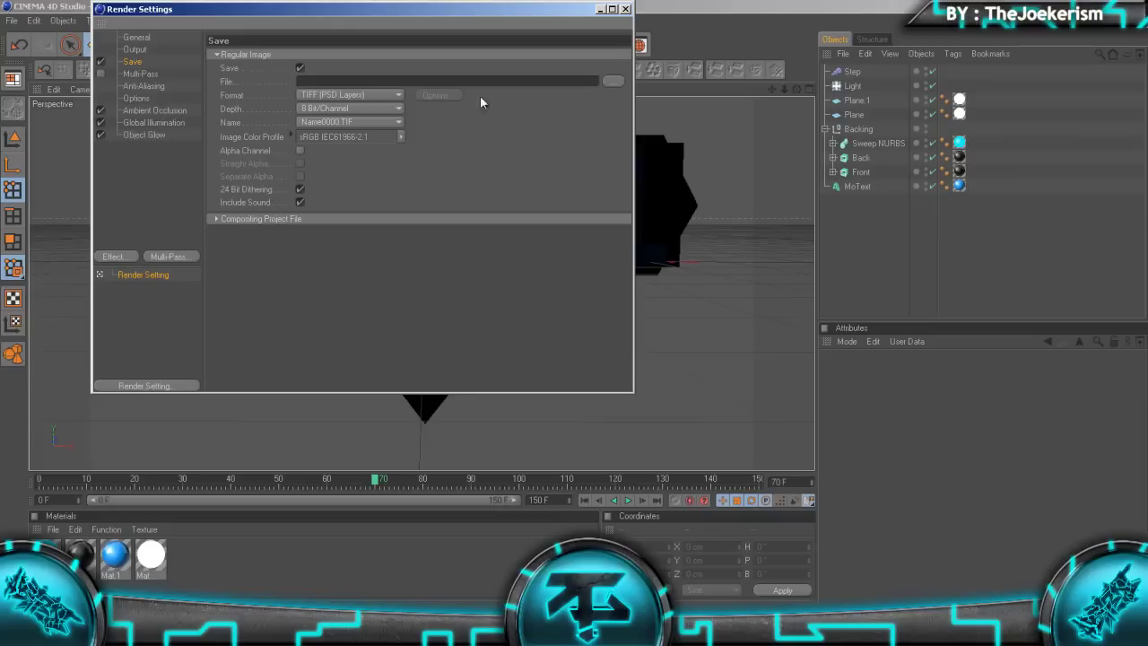
{"action": "left_click", "coordinate": [332, 96]}
{"action": "left_click", "coordinate": [328, 452]}
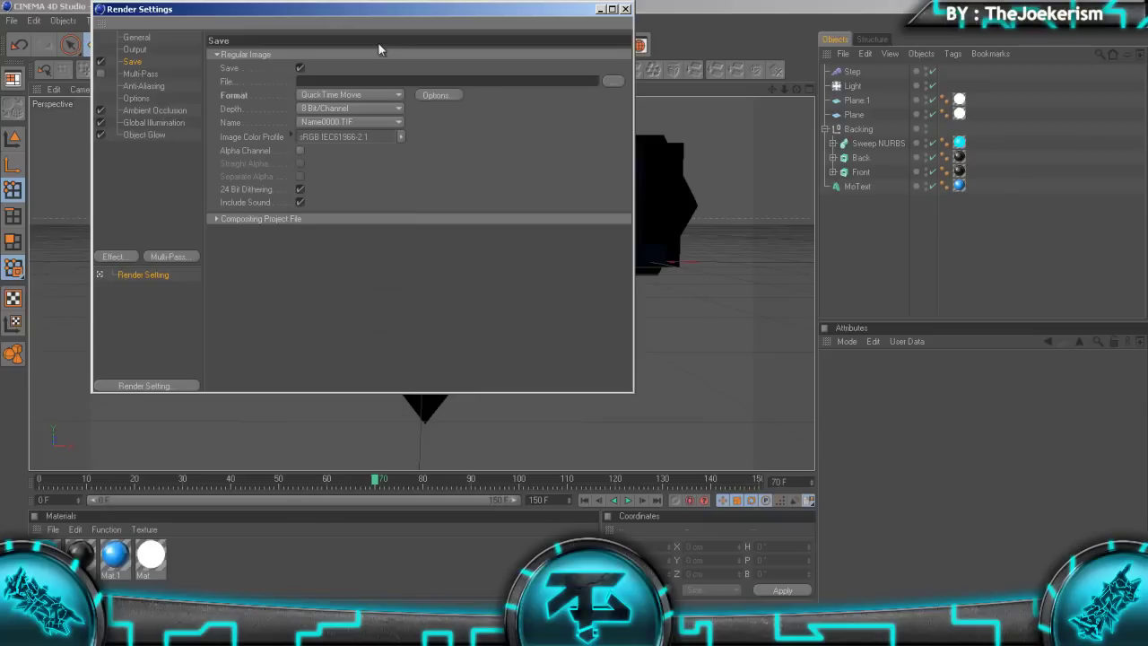
{"action": "left_click", "coordinate": [348, 98]}
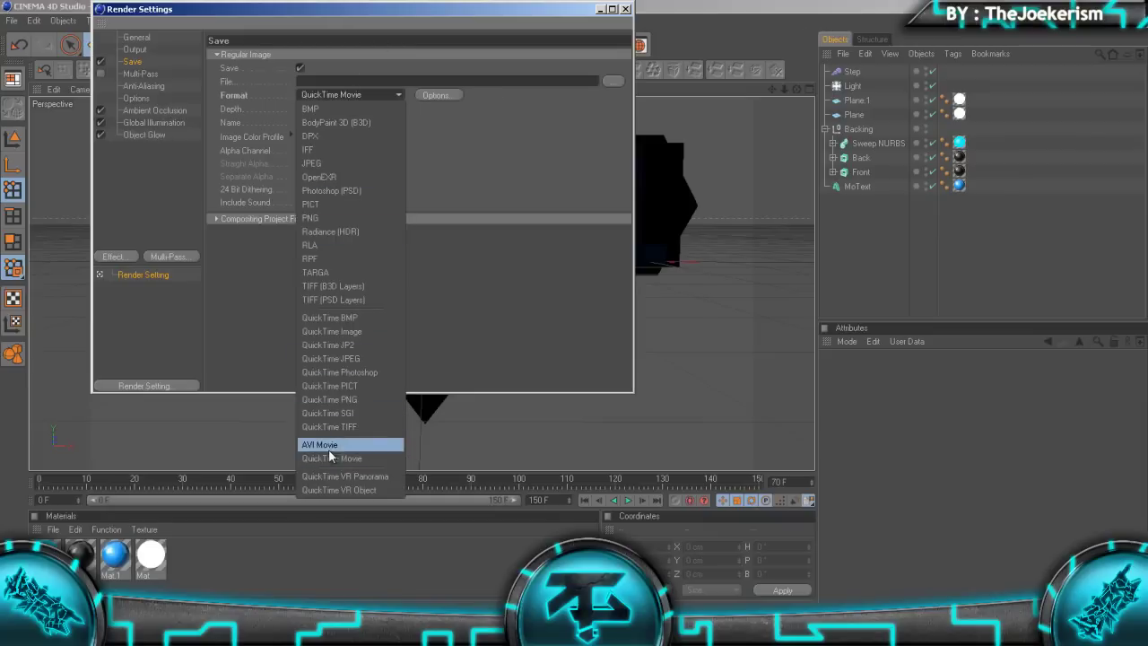
{"action": "left_click", "coordinate": [481, 134]}
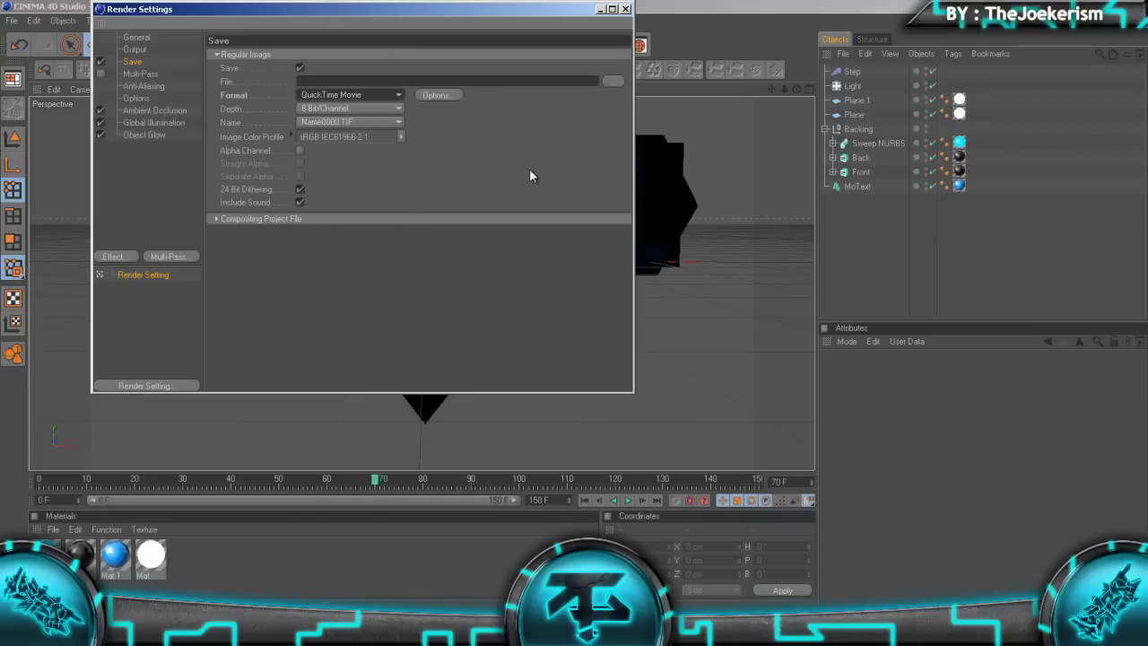
{"action": "left_click", "coordinate": [300, 150]}
{"action": "left_click", "coordinate": [598, 10]}
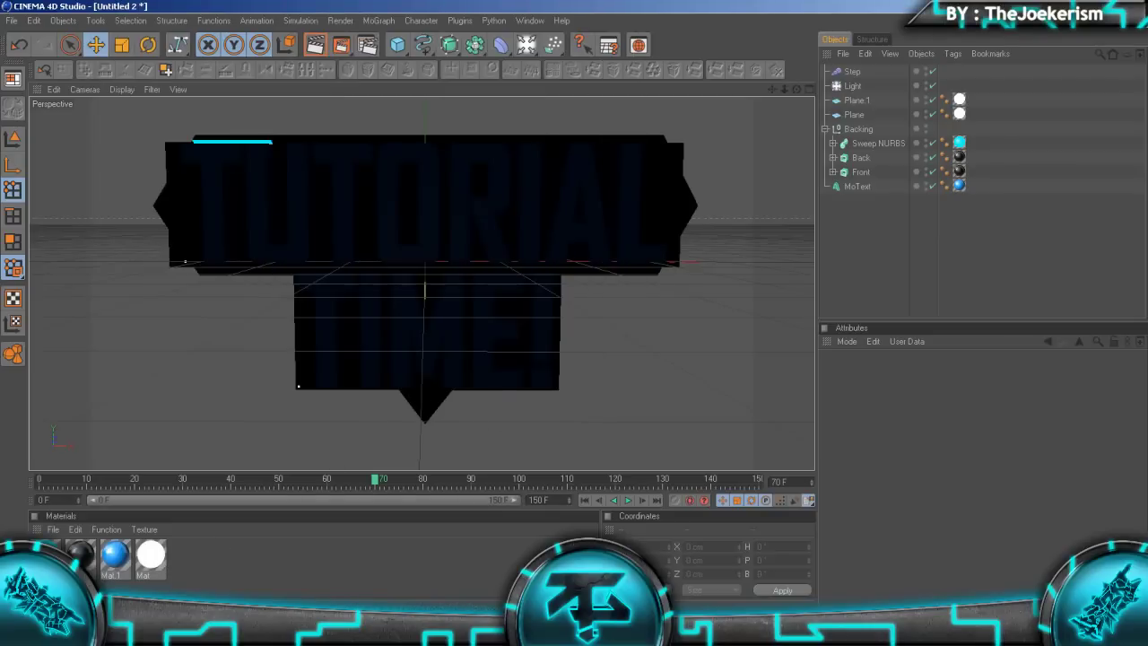
{"action": "key", "text": "ctrl+b"}
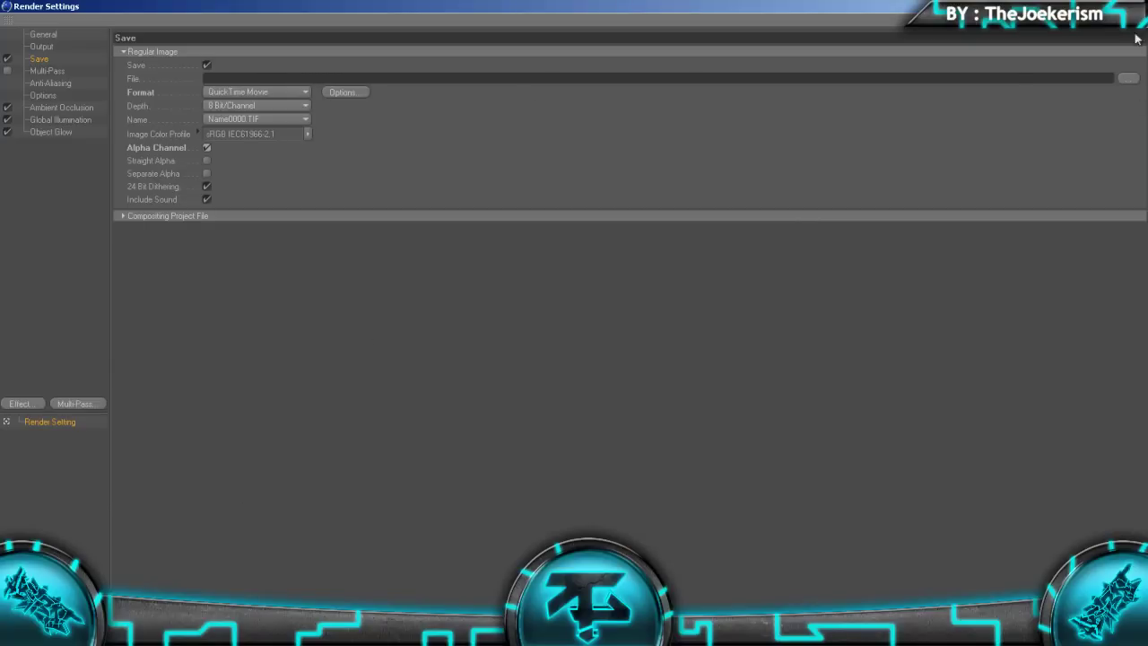
{"action": "left_click", "coordinate": [1125, 6]}
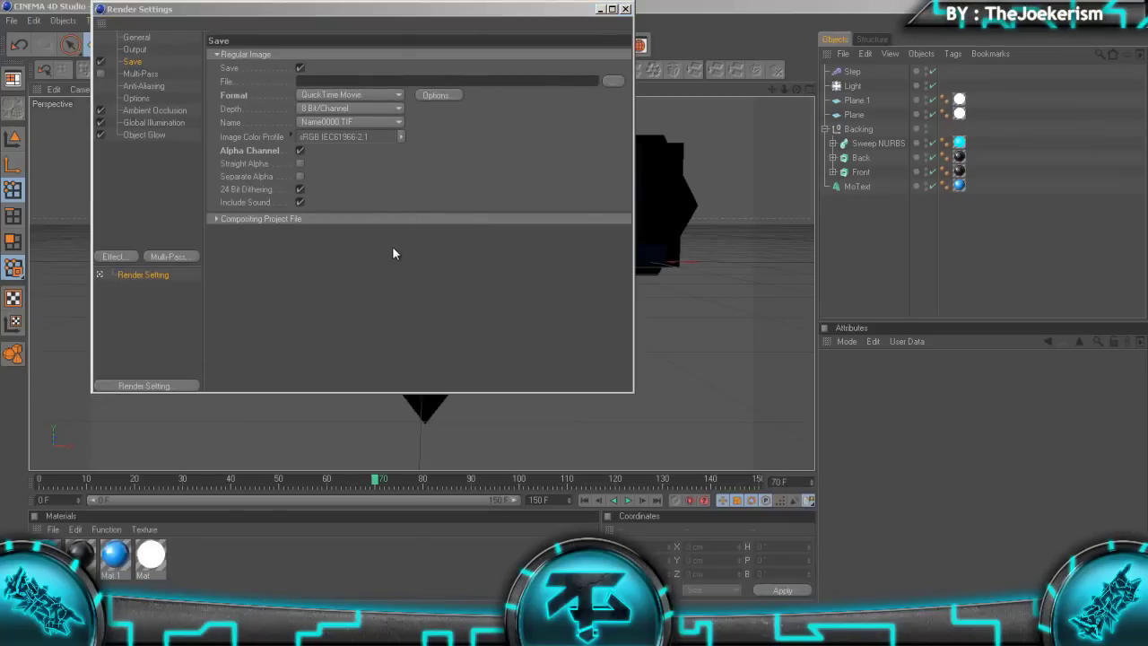
Step: Choose Documents > Cinema 4D > Tutorials > Basic Intro Tutorial as the folder for the rendered movie
{"action": "left_click", "coordinate": [151, 163]}
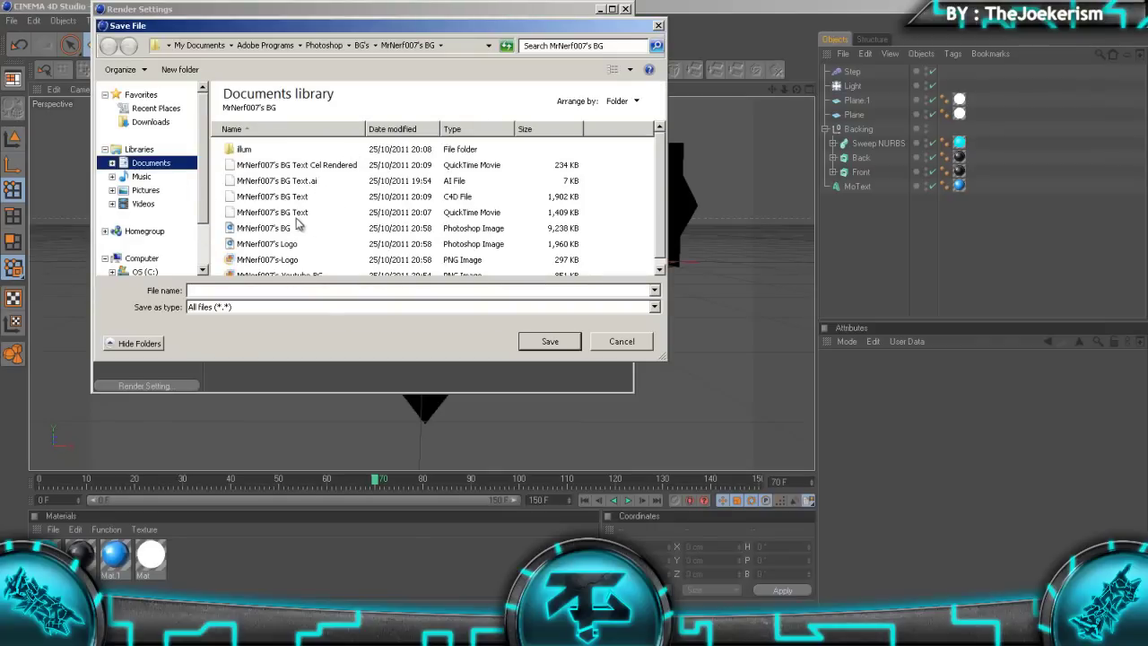
{"action": "double_click", "coordinate": [260, 254]}
{"action": "scroll", "coordinate": [385, 208], "scroll_direction": "down", "scroll_amount": 10}
{"action": "left_click", "coordinate": [267, 240]}
{"action": "double_click", "coordinate": [269, 240]}
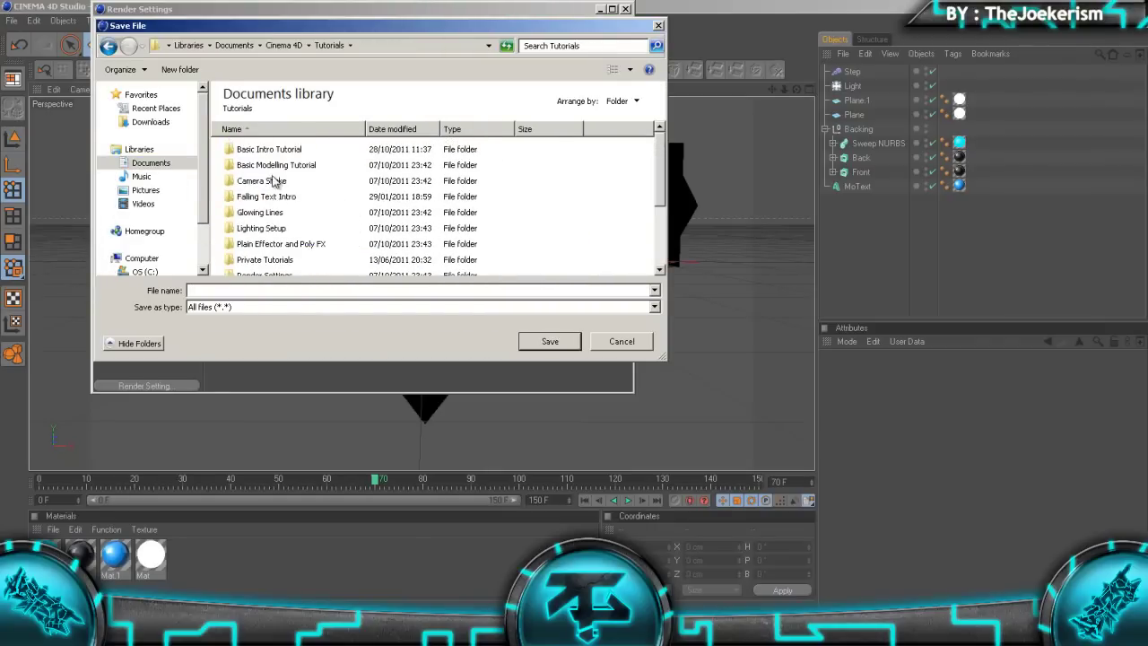
{"action": "double_click", "coordinate": [269, 148]}
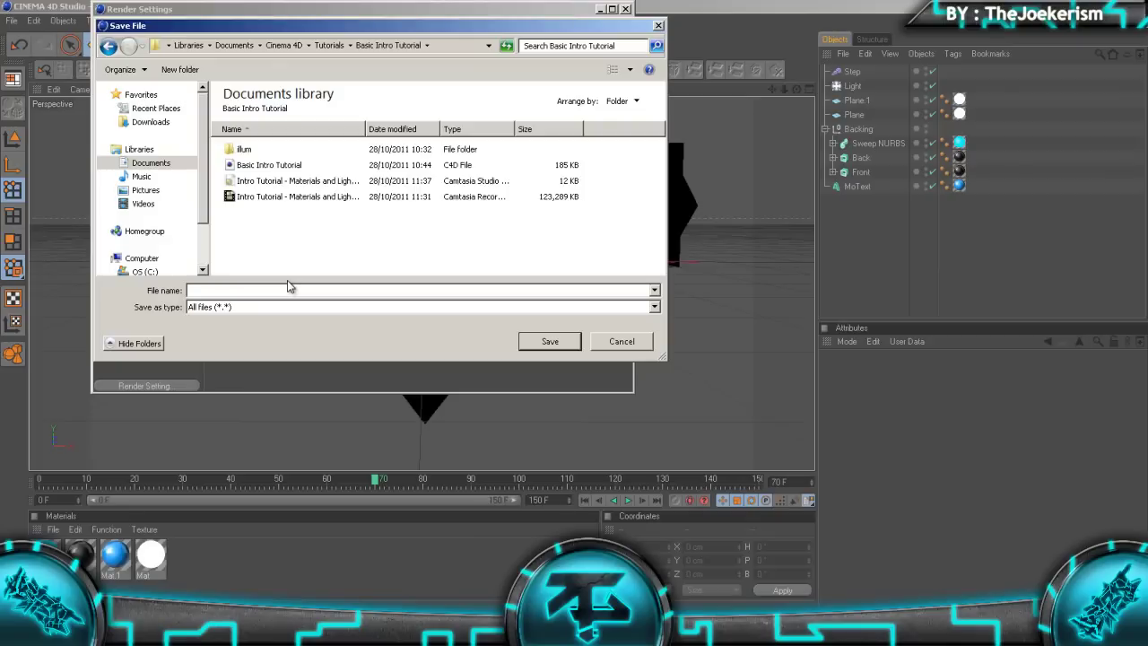
Step: Name the render output file "Intro" and save it as the movie's output path
{"action": "key", "text": "Down"}
{"action": "key", "text": "Down"}
{"action": "key", "text": "Down"}
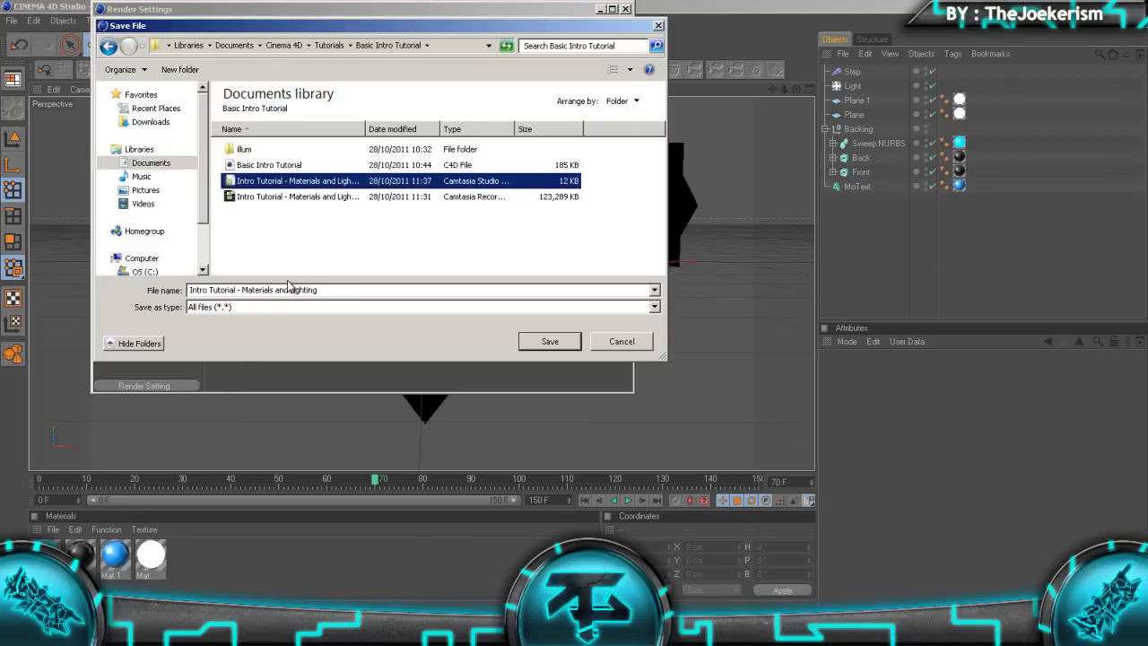
{"action": "left_click_drag", "start_coordinate": [363, 291], "coordinate": [93, 301]}
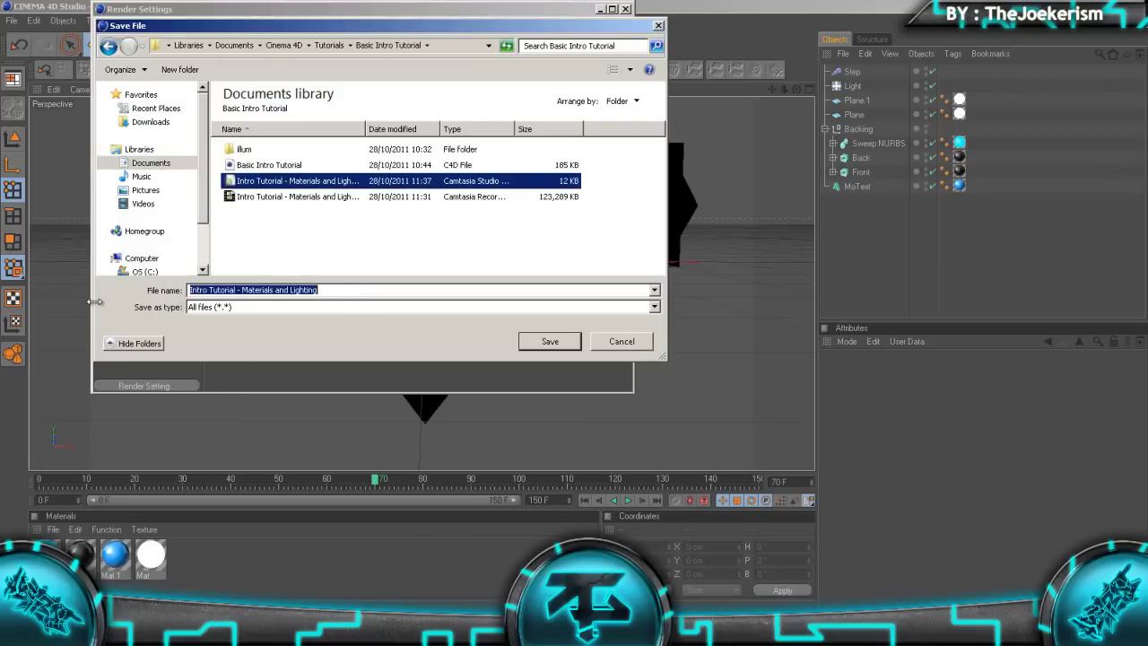
{"action": "type", "text": "Intro"}
{"action": "key", "text": "Return"}
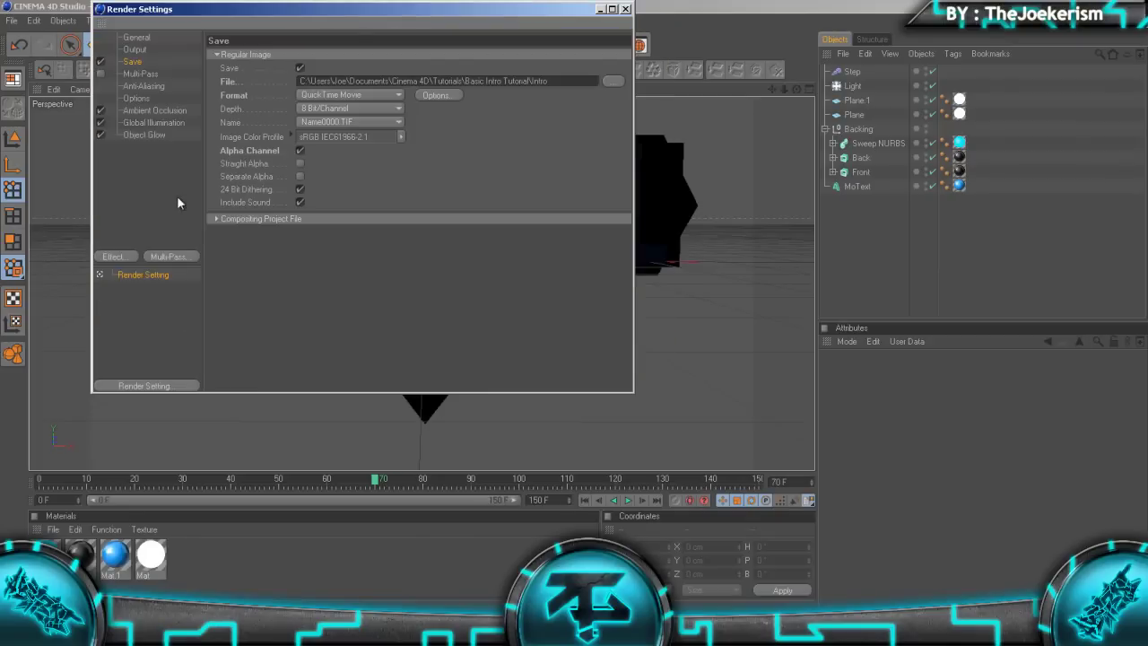
Step: Close the render settings and start rendering the full animation in the Picture Viewer
{"action": "left_click", "coordinate": [625, 9]}
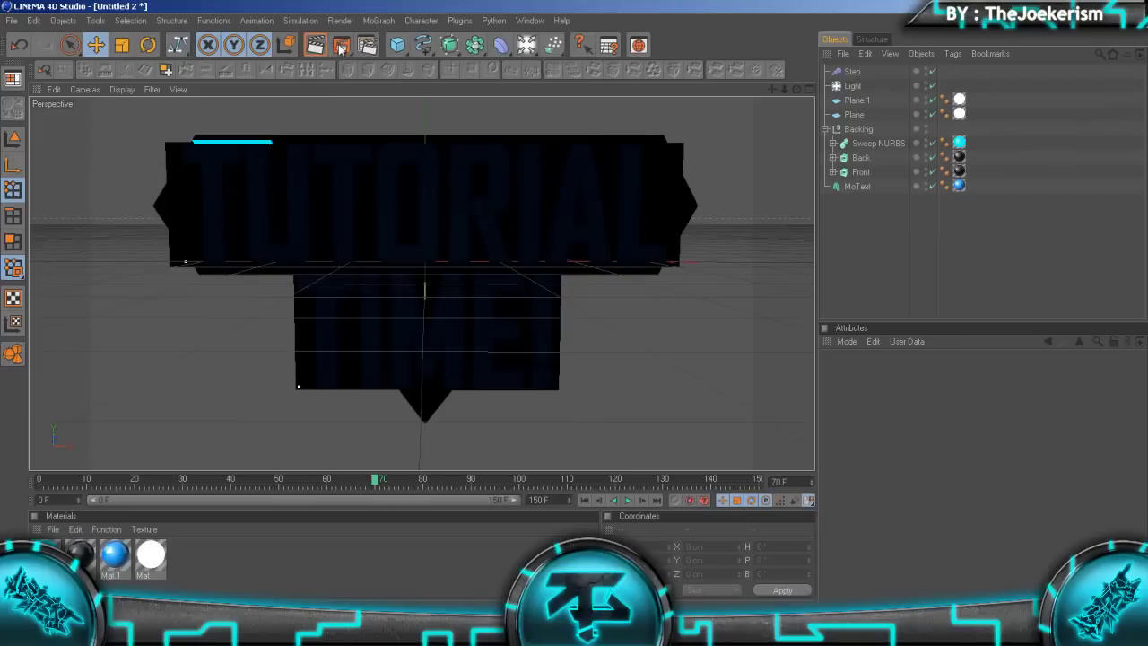
{"action": "left_click", "coordinate": [341, 45]}
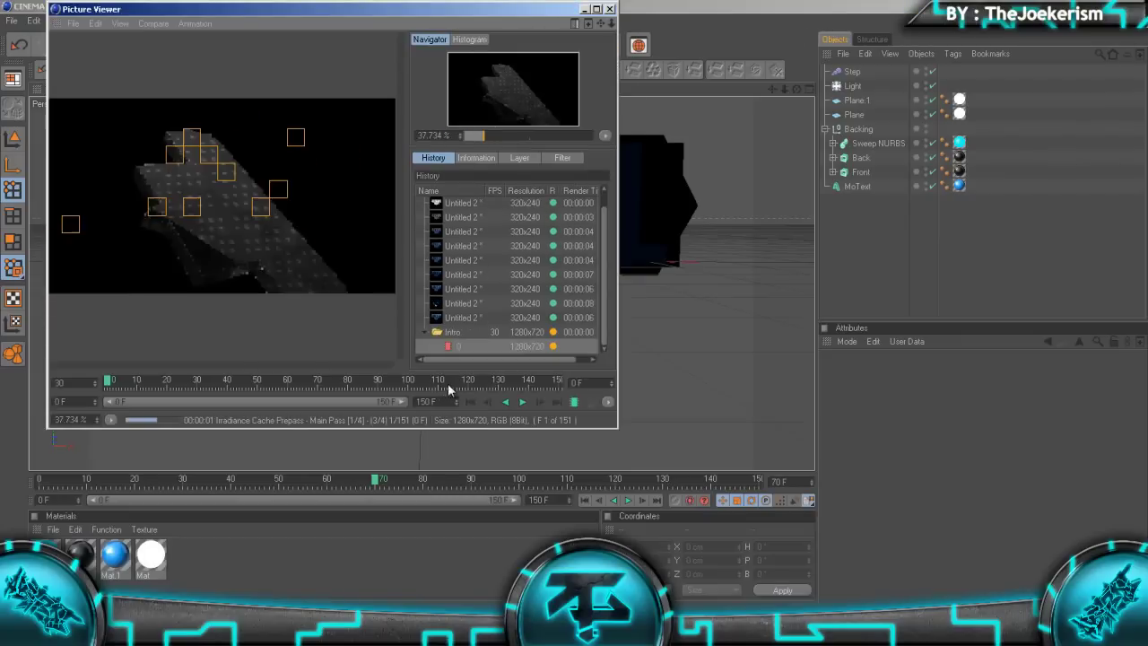